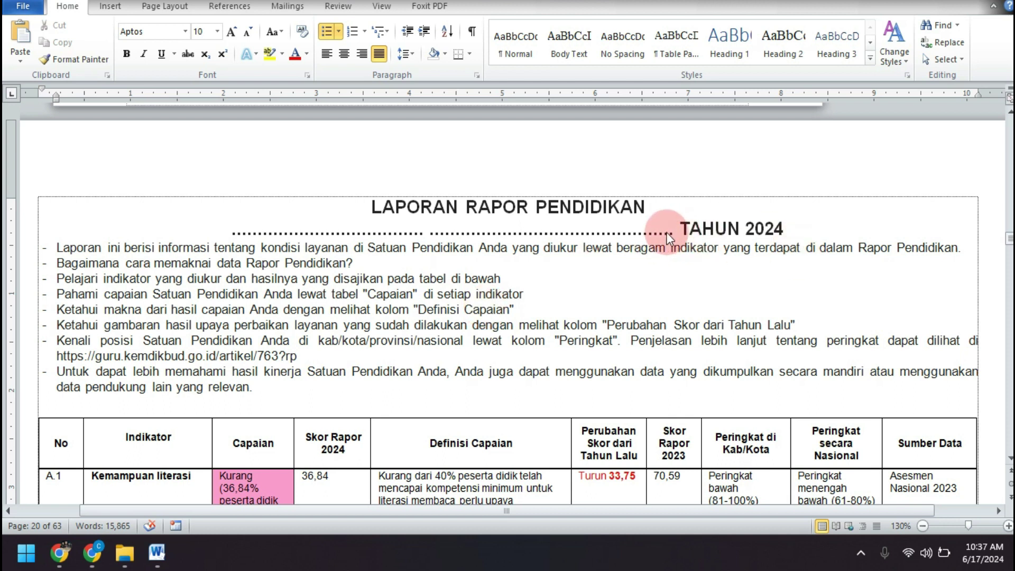
- Review the LAPORAN RAPOR PENDIDIKAN title's blank placeholders and the introductory points, including the article link about Peringkat
drag(667, 232, 463, 237)
click(458, 234)
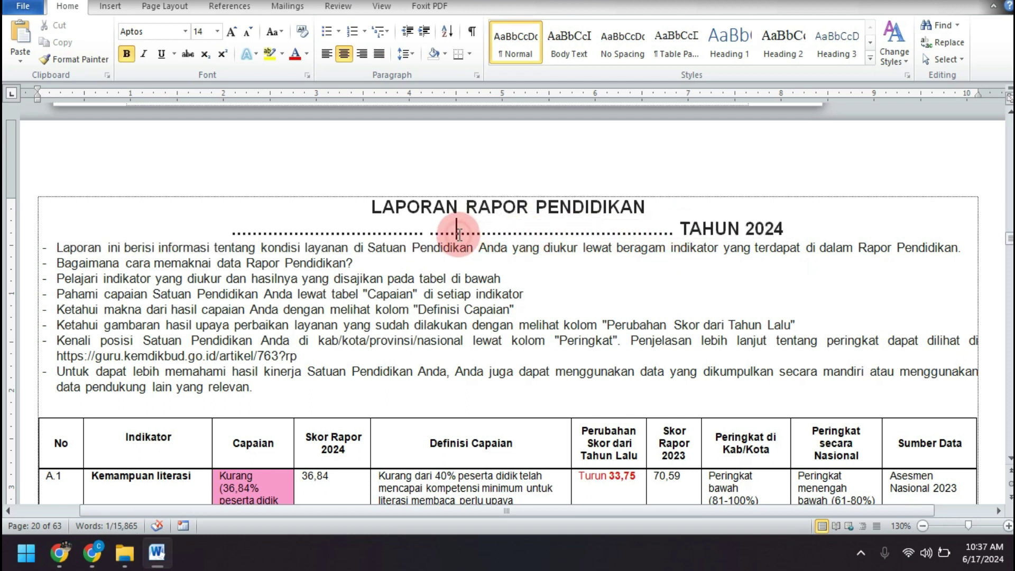
drag(230, 235, 294, 232)
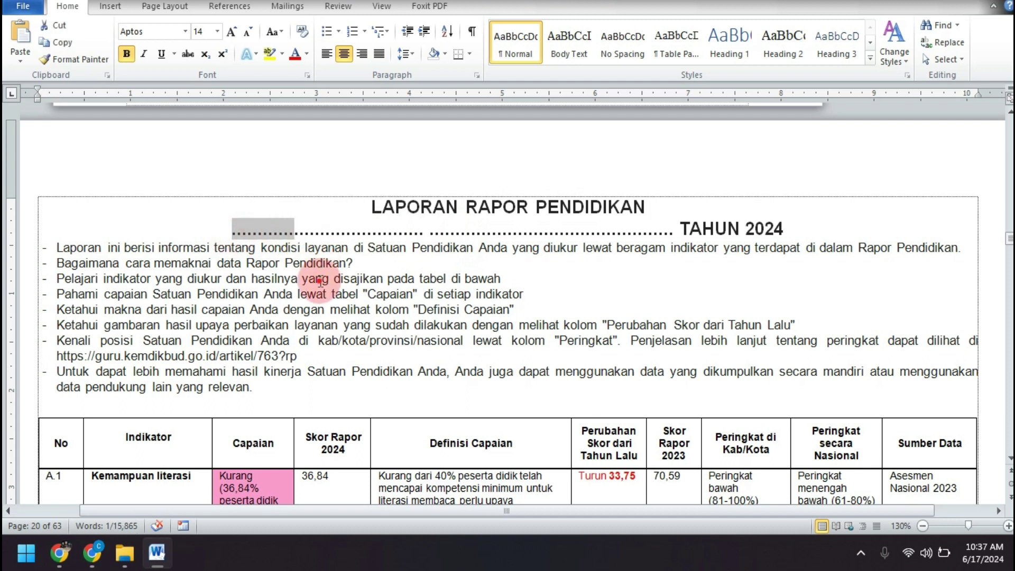
click(321, 281)
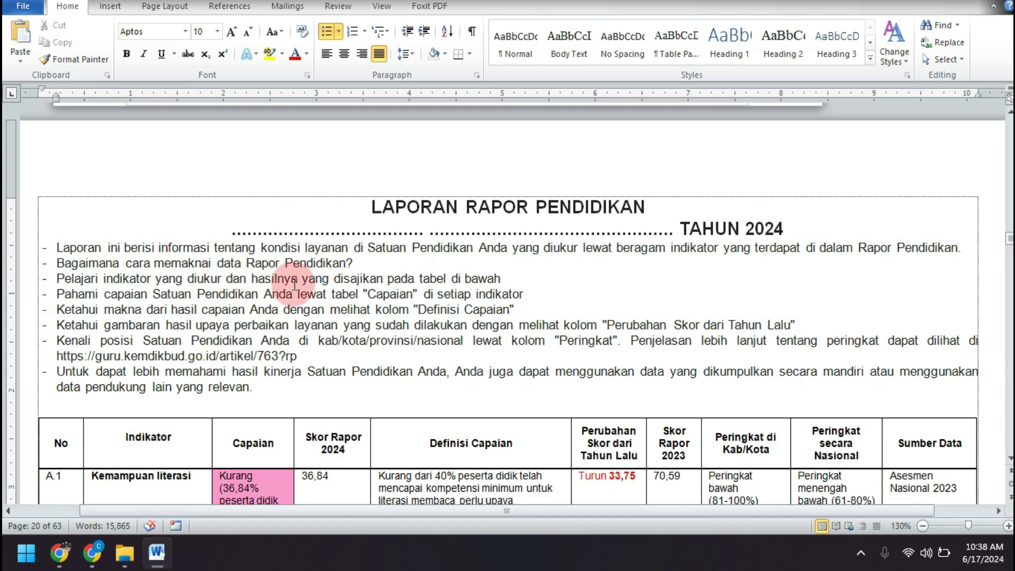
click(324, 280)
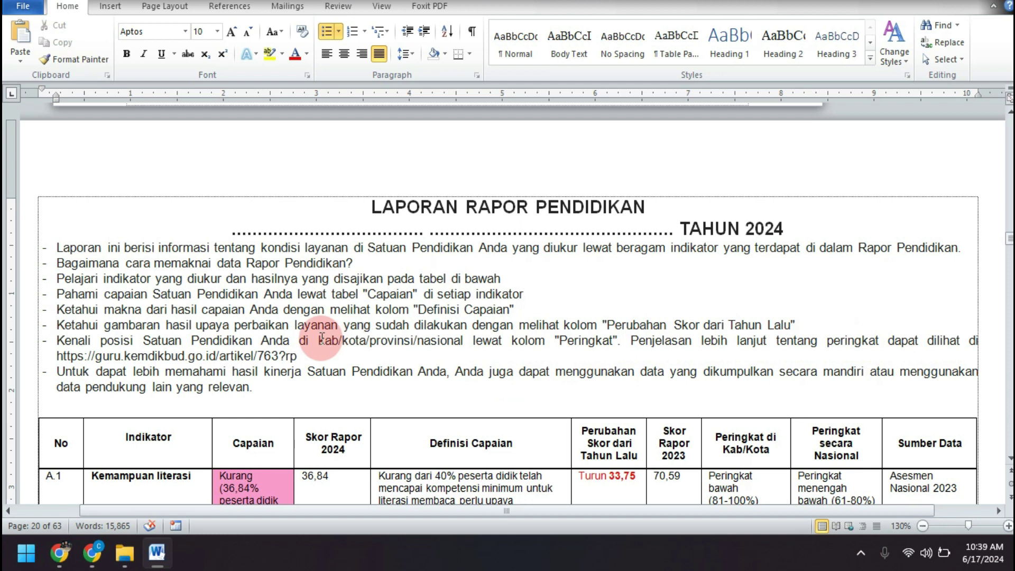
drag(57, 358, 293, 357)
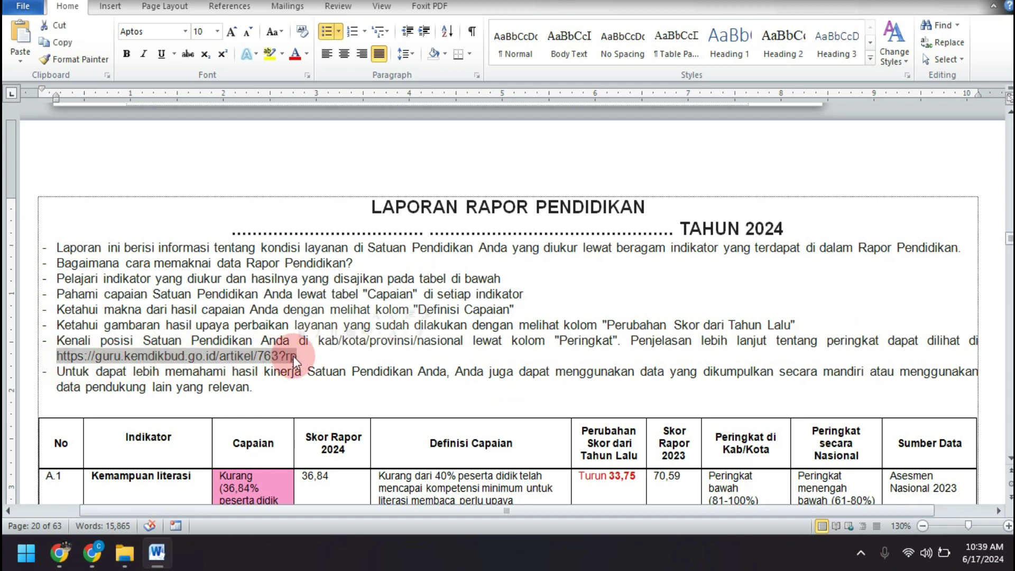
click(305, 357)
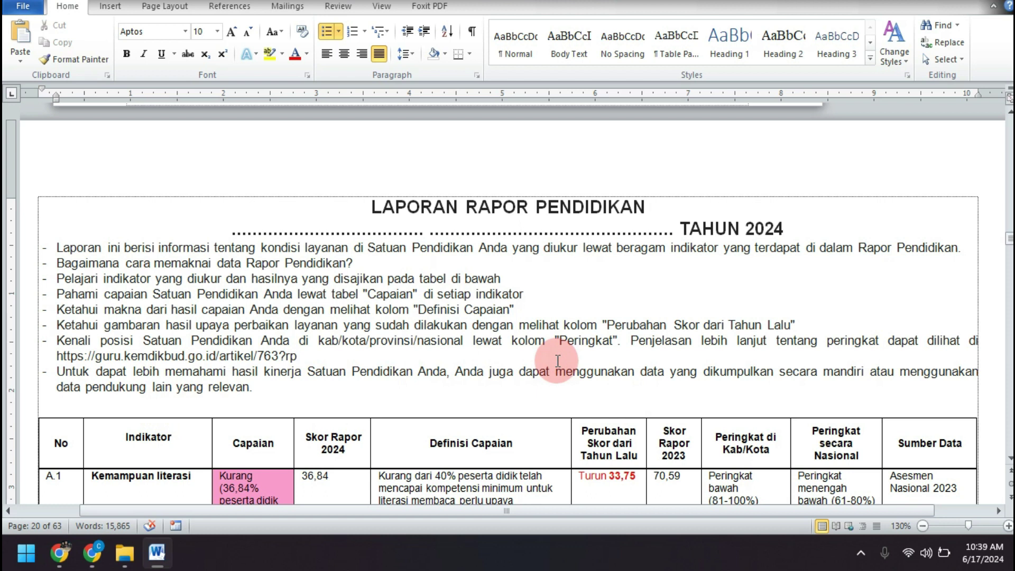
- Examine the Kemampuan literasi row (A.1) across the achievement, definition, score change and previous score columns
key(Down)
key(Down)
key(Down)
key(Down)
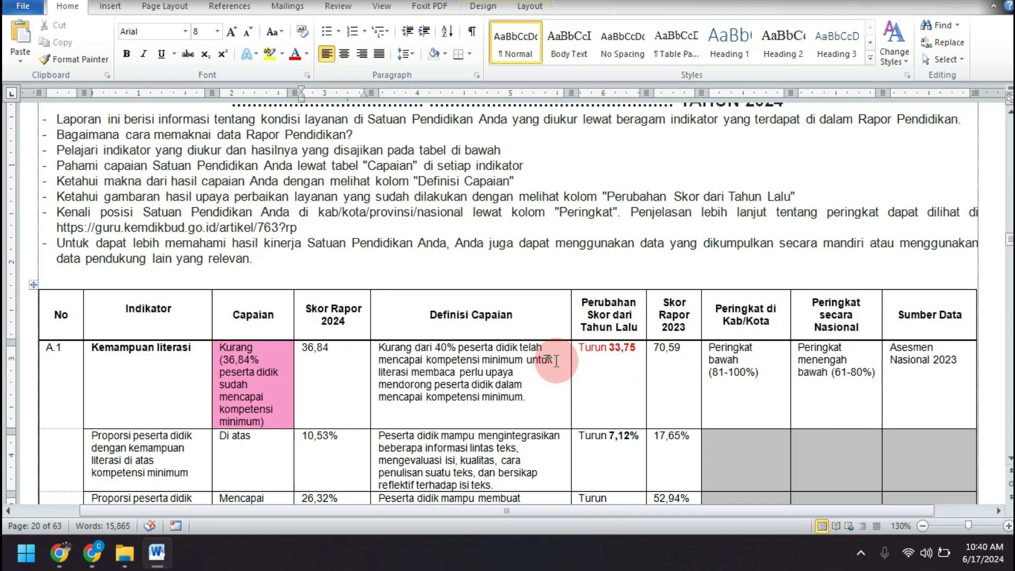
scroll(556, 362, down, 1)
click(495, 297)
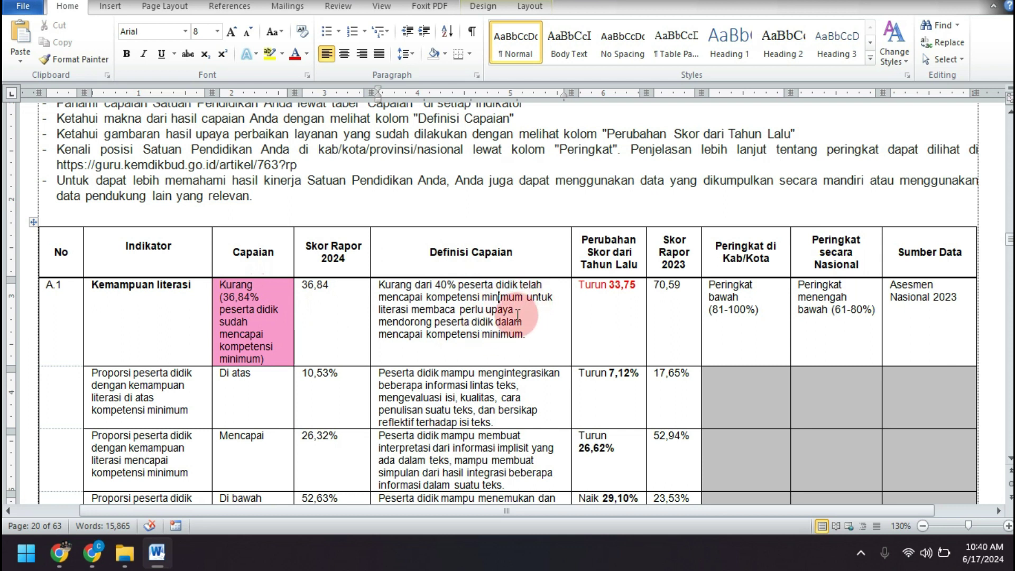
click(441, 148)
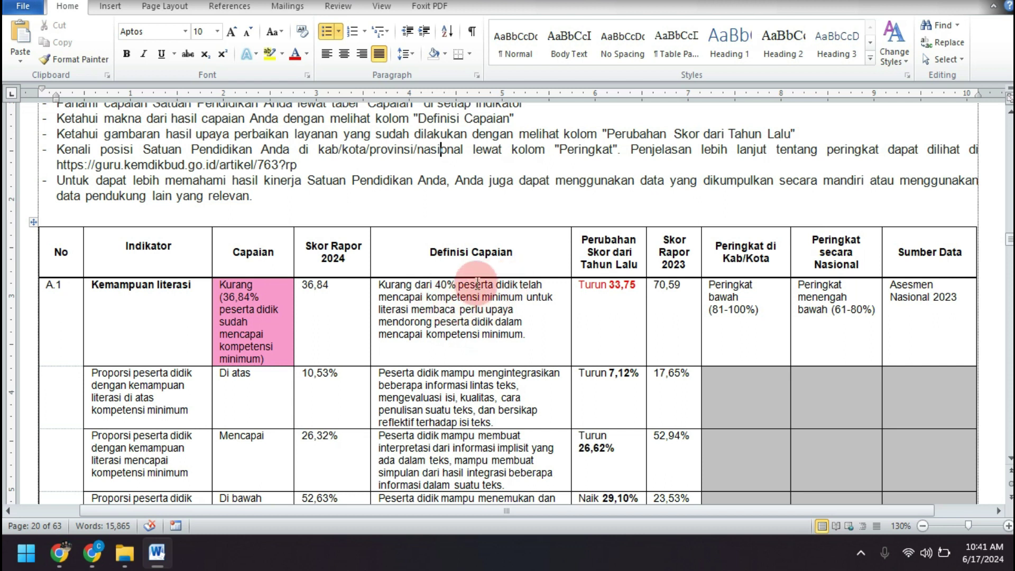
click(500, 301)
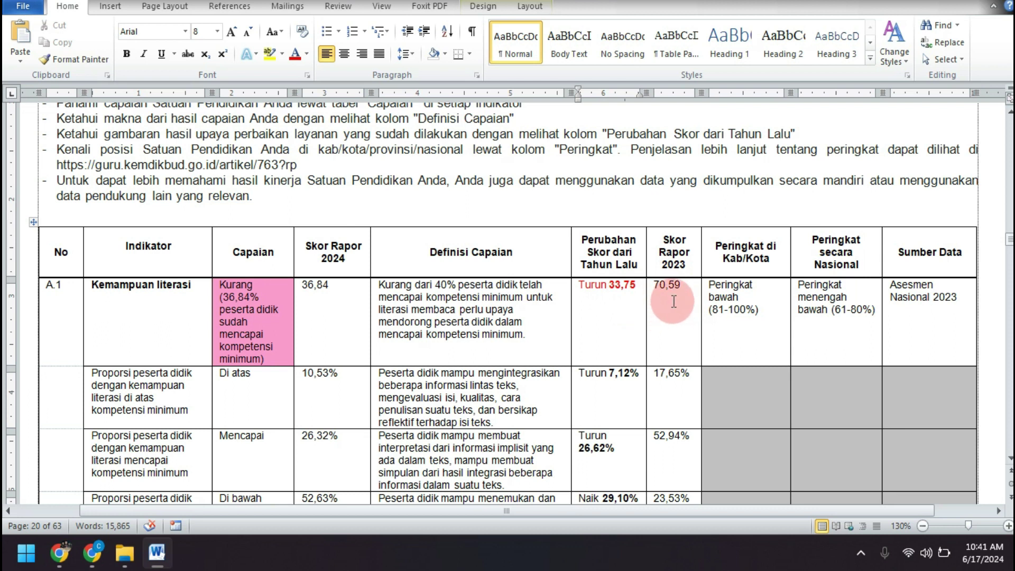
click(599, 303)
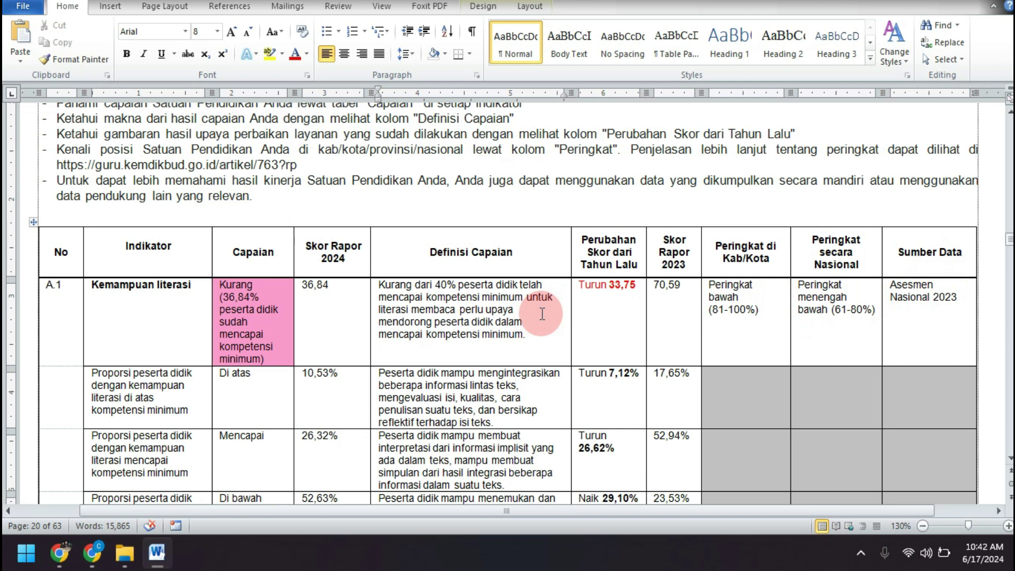
scroll(542, 314, down, 4)
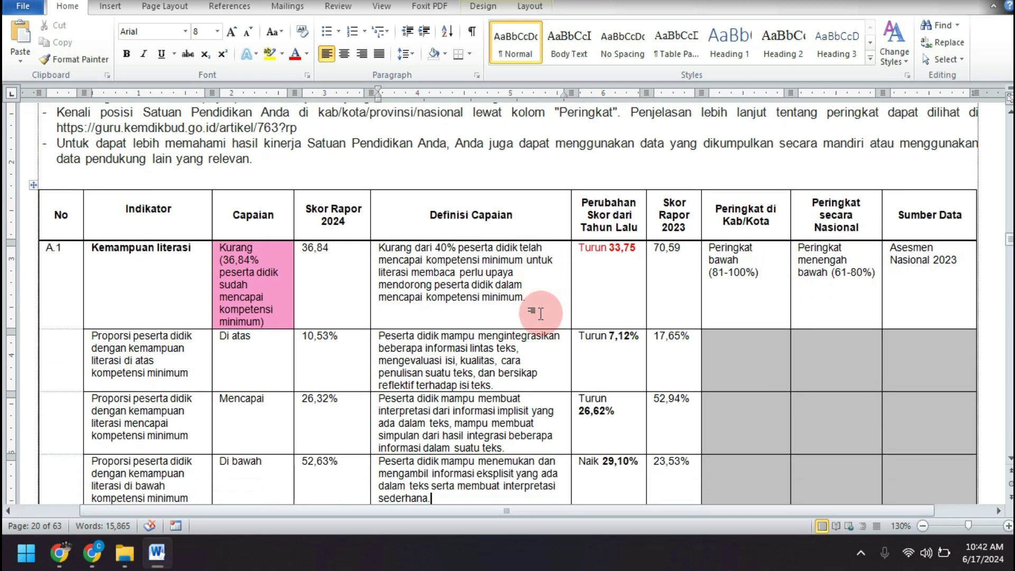
scroll(542, 314, down, 3)
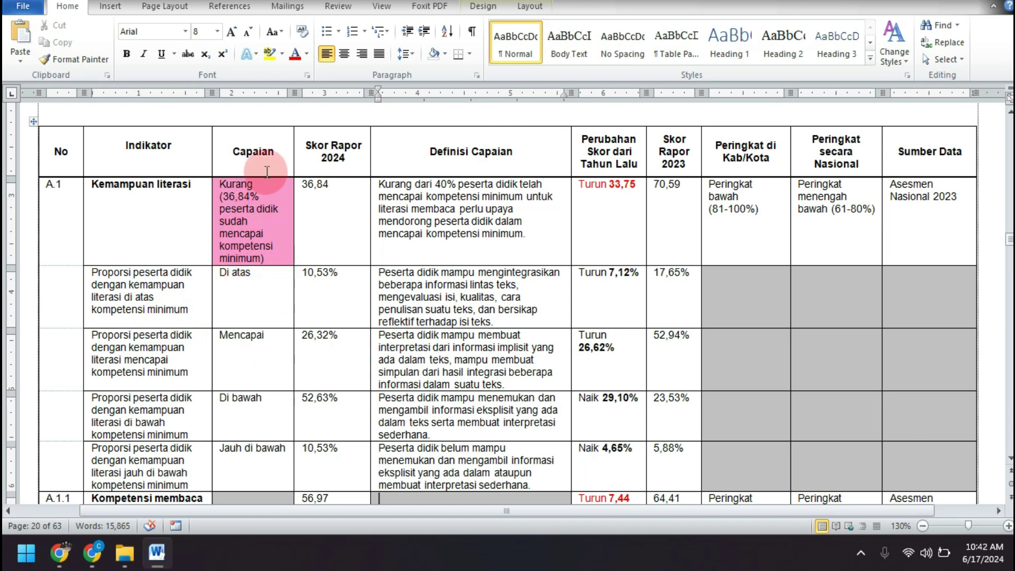
- Examine the proportion row for literacy above minimum competency, from its Capaian and definition to the greyed-out ranking and source cells
click(274, 280)
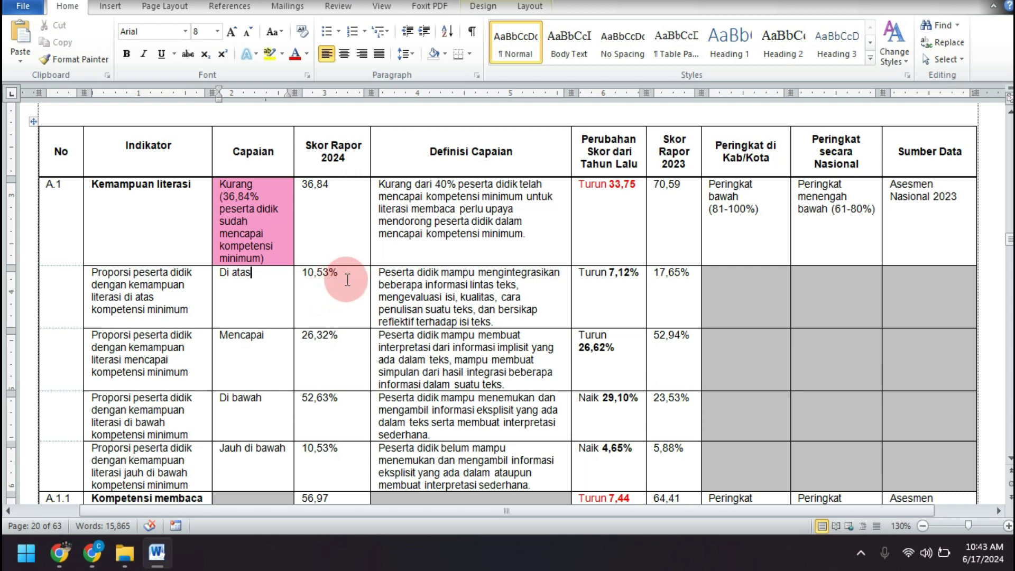
click(449, 285)
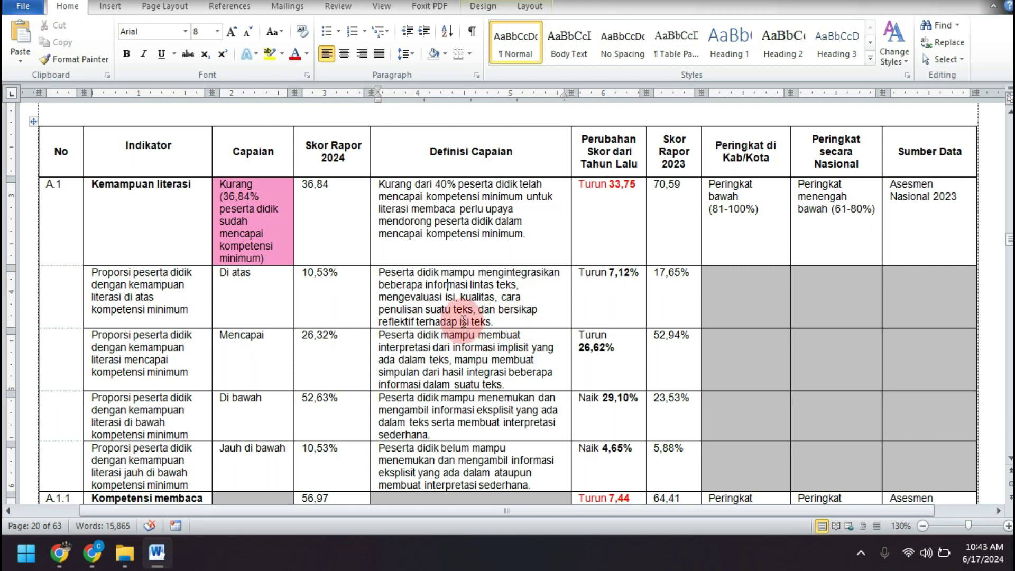
click(505, 309)
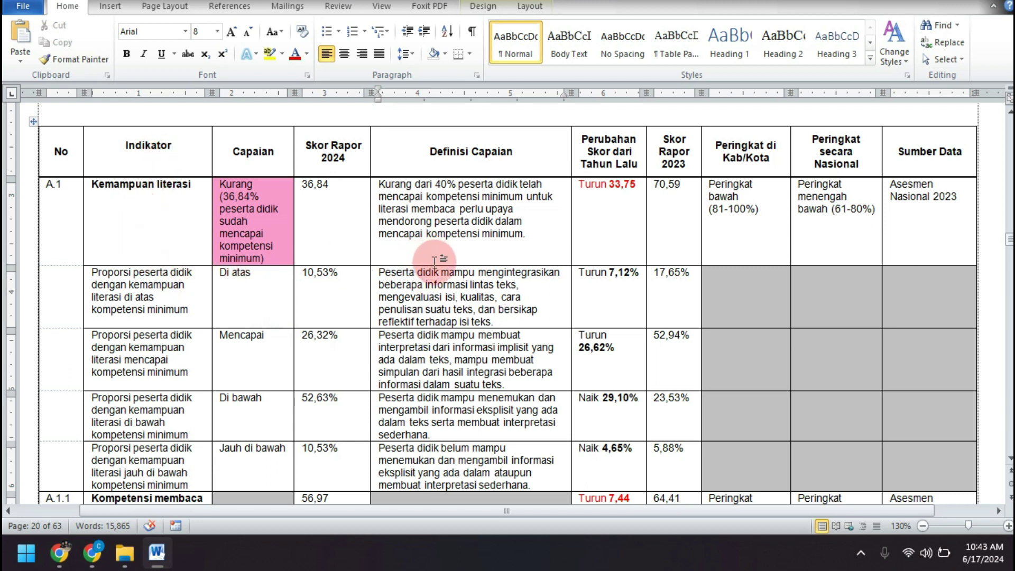
click(478, 293)
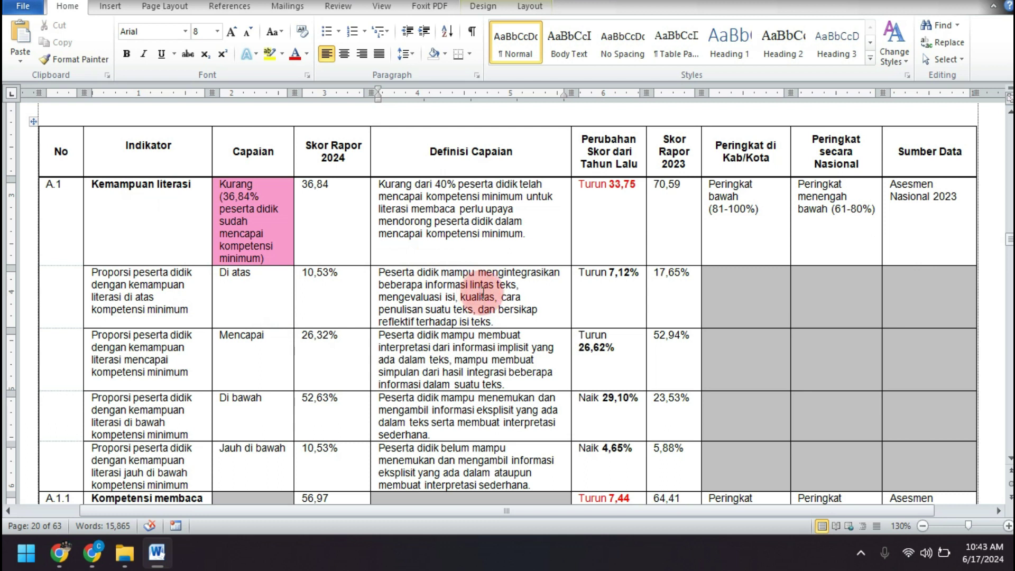
click(508, 319)
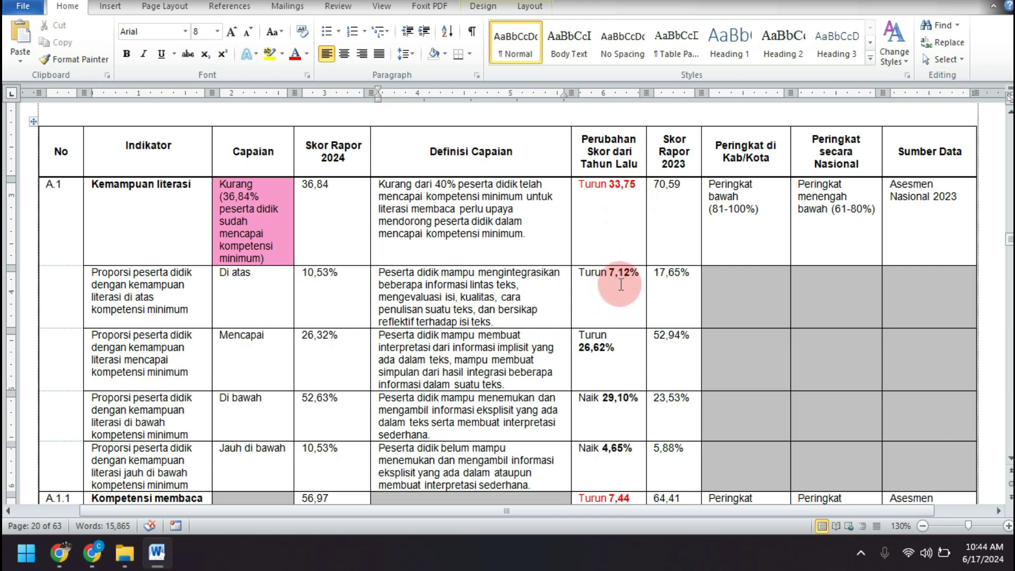
click(670, 281)
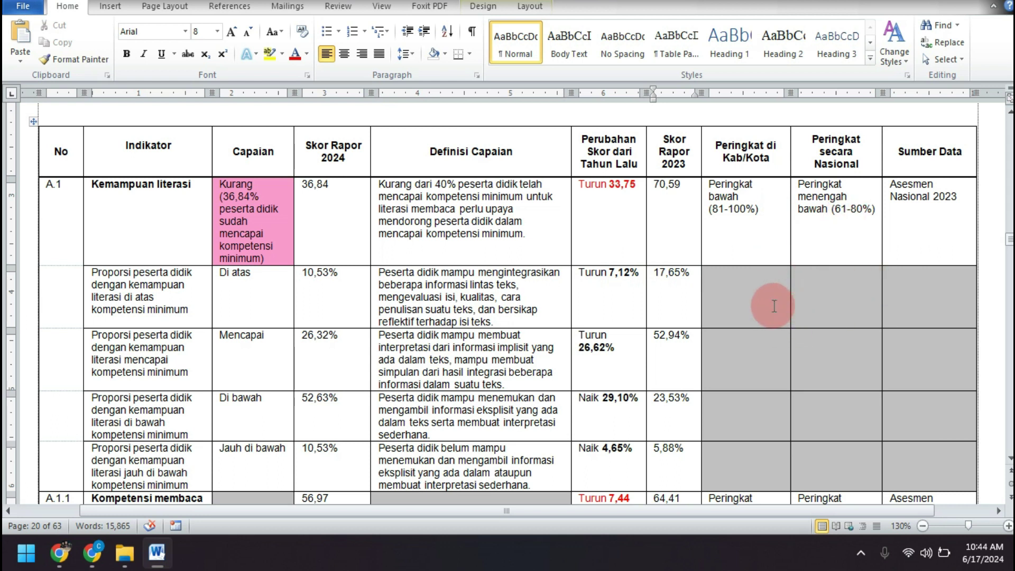
drag(767, 294, 903, 294)
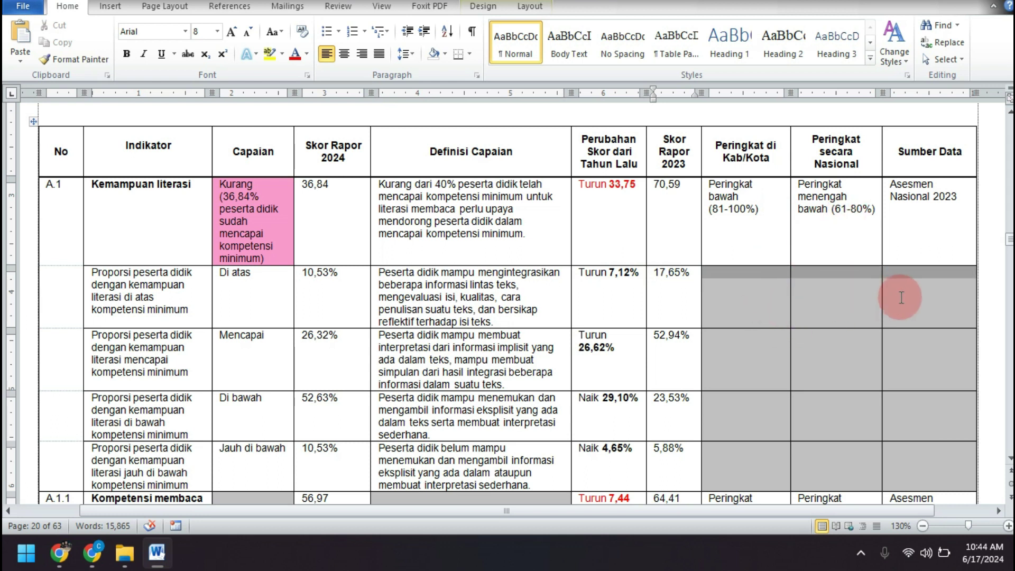
click(748, 303)
click(401, 305)
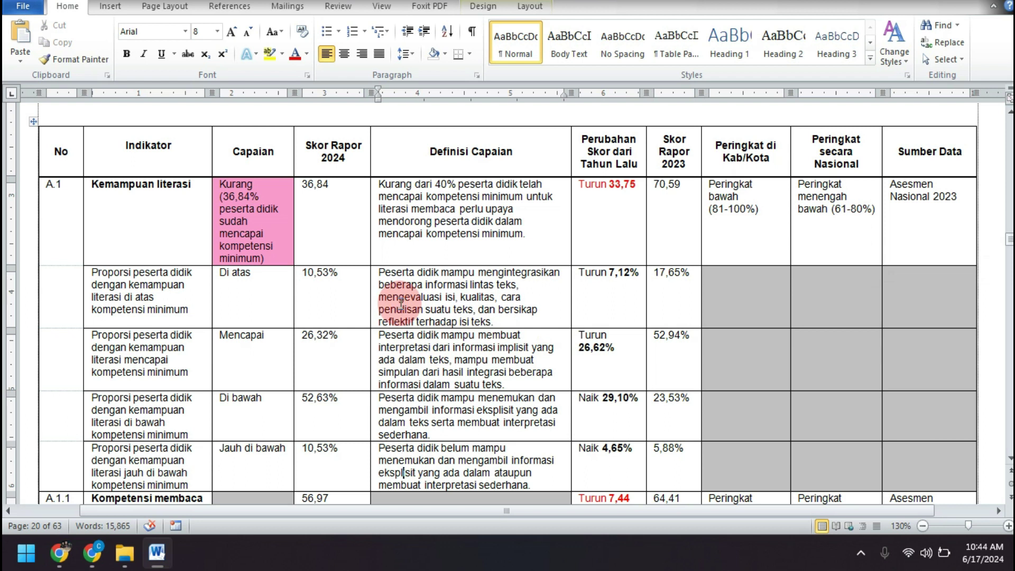
- Examine the literacy sub-indicator rows A.1.1 to A.1.5 and their greyed-out Capaian and Definisi Capaian cells
scroll(400, 303, down, 5)
scroll(400, 304, down, 4)
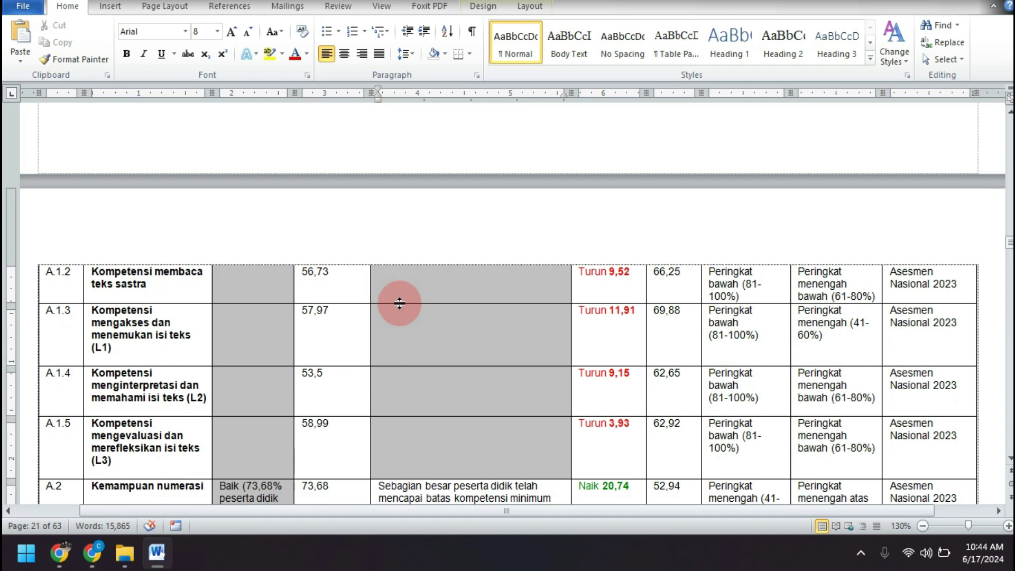
scroll(400, 303, down, 1)
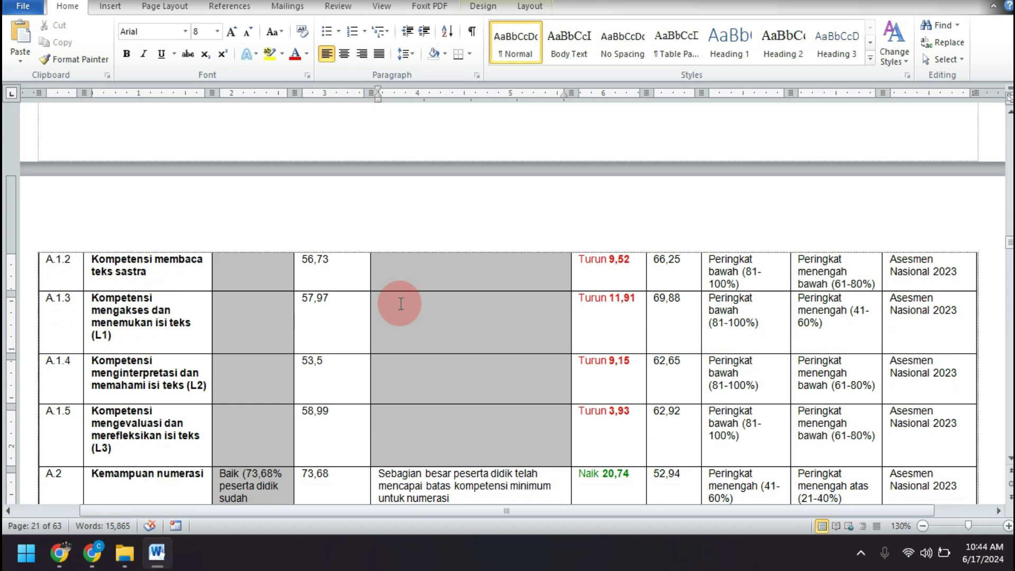
click(262, 272)
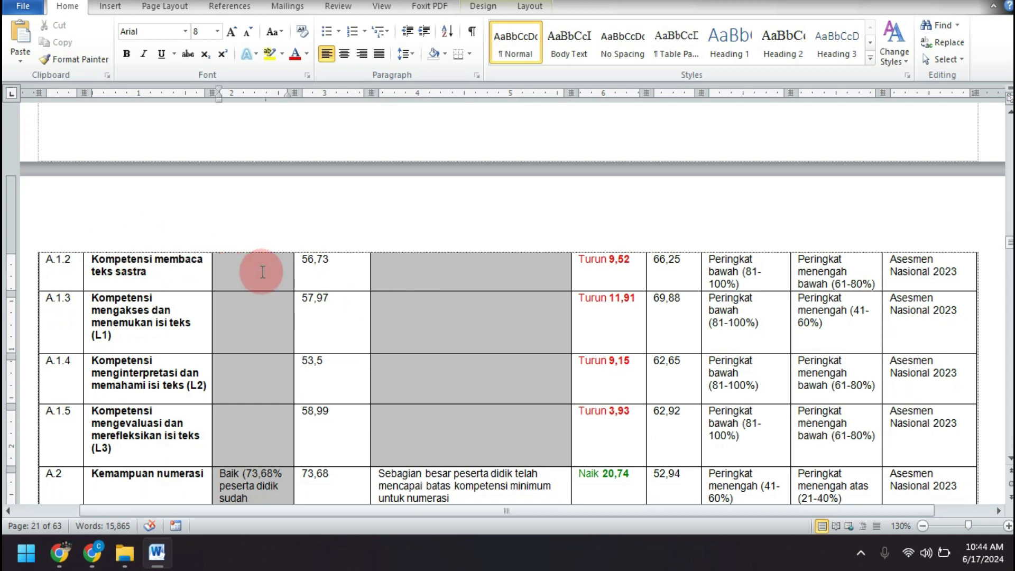
scroll(261, 272, up, 10)
scroll(263, 272, up, 1)
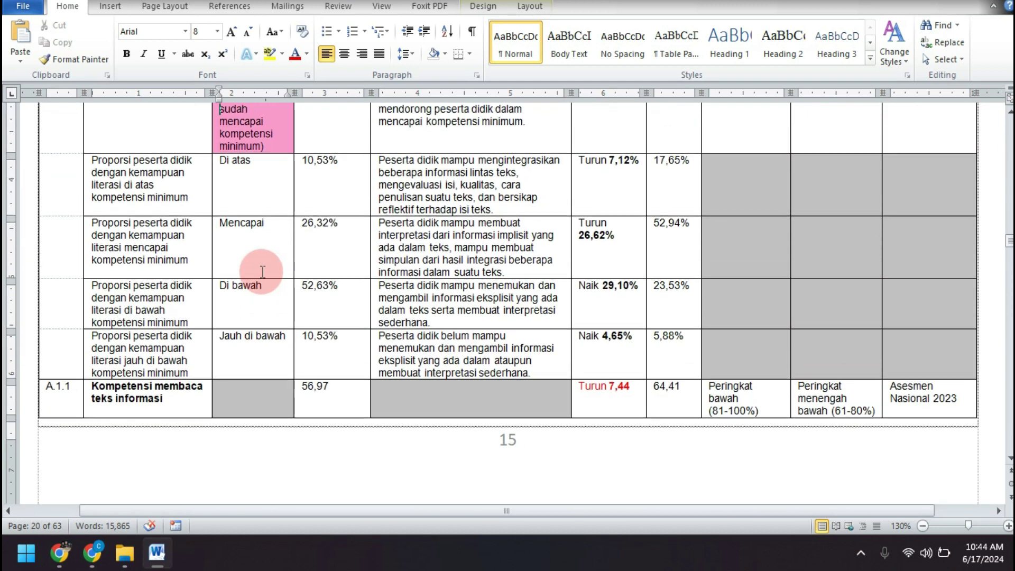
scroll(262, 271, up, 2)
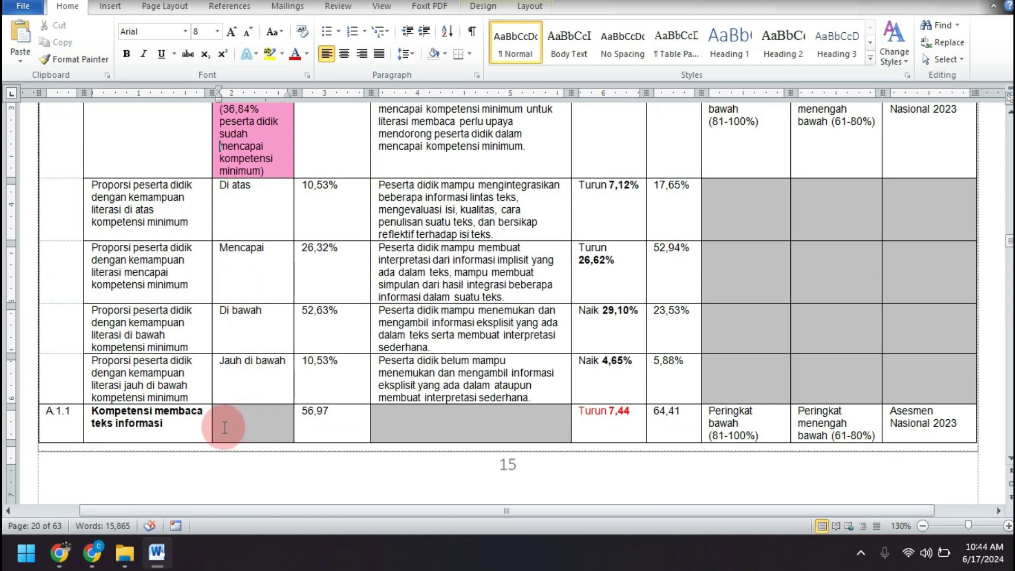
click(243, 427)
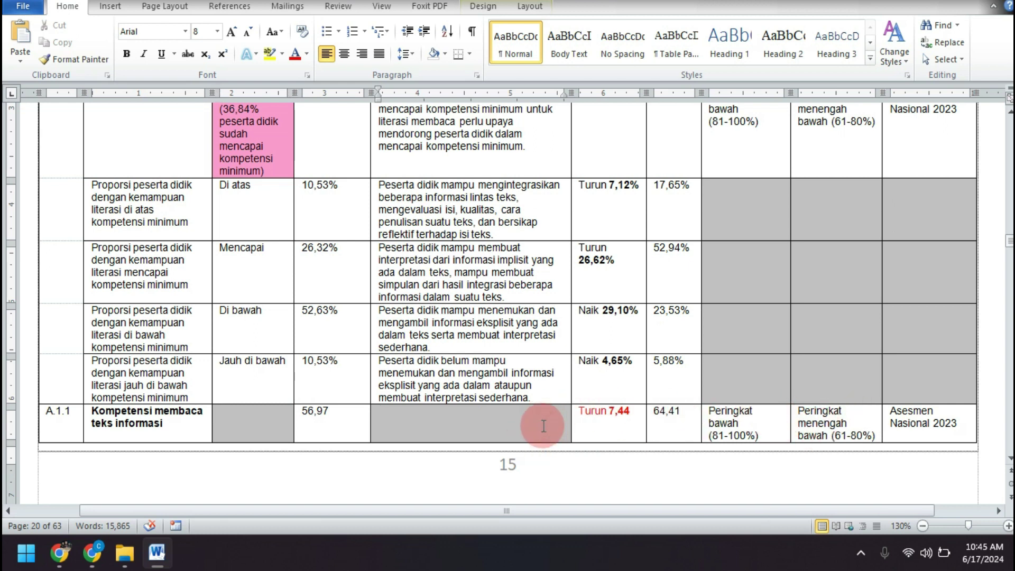
scroll(543, 426, down, 4)
scroll(542, 425, down, 4)
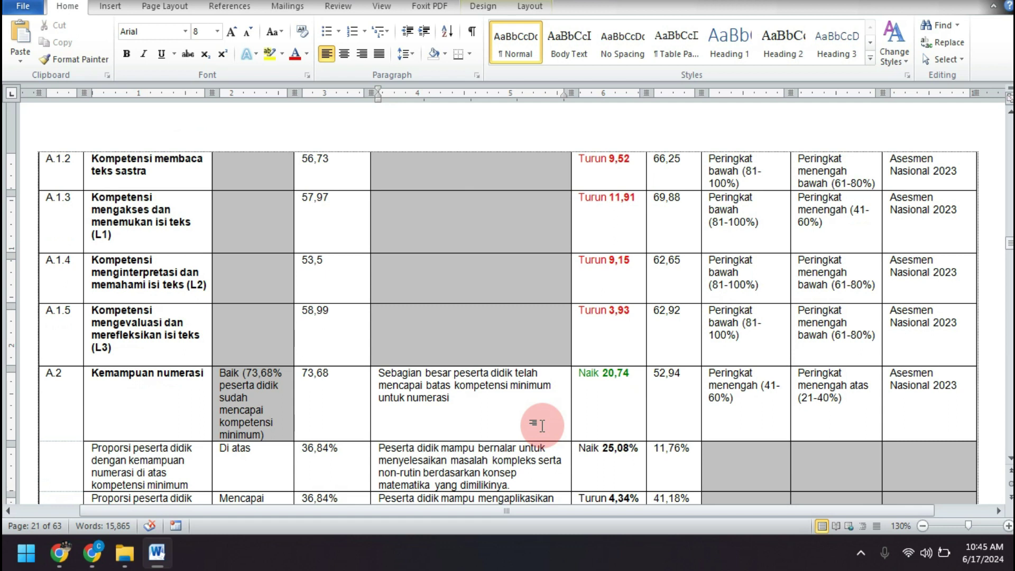
scroll(542, 425, down, 1)
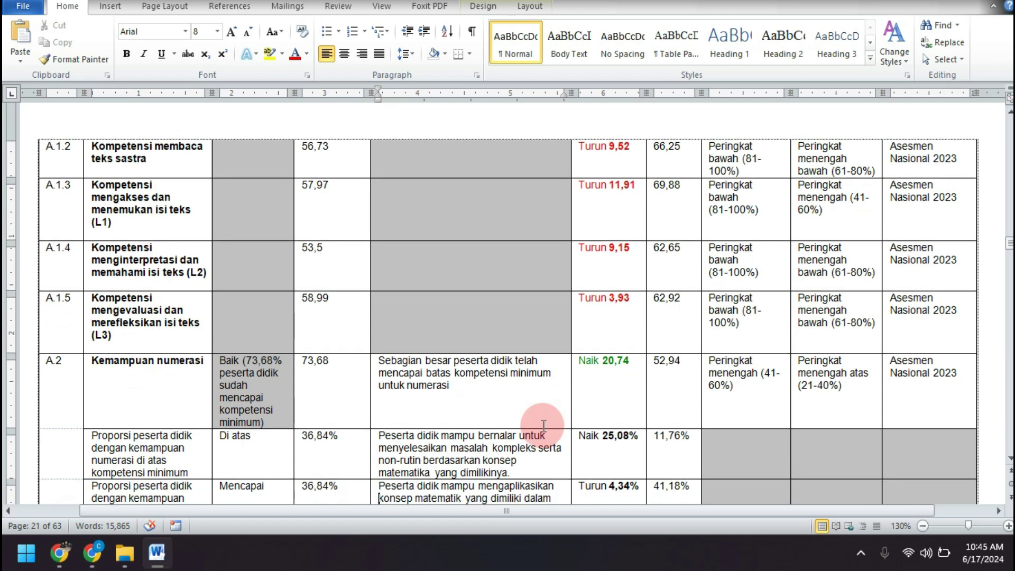
- Look back over the literacy rows and on through Kemampuan numerasi (A.2) and Karakter (A.3) to Pengalaman Pelatihan PTK (C.3)
key(Up)
key(Up)
key(Up)
key(Up)
key(Up)
key(Up)
key(Up)
key(Up)
key(Up)
key(Up)
key(Up)
key(Up)
key(Up)
key(Up)
key(Up)
key(Up)
key(Up)
key(Up)
key(Up)
key(Up)
key(Up)
key(Up)
key(Up)
key(Down)
key(Down)
key(Down)
key(Down)
key(Down)
key(Down)
key(Down)
key(Down)
key(Down)
key(Down)
key(Down)
key(Down)
key(Down)
key(Down)
key(Down)
key(Down)
key(Down)
key(Down)
key(Down)
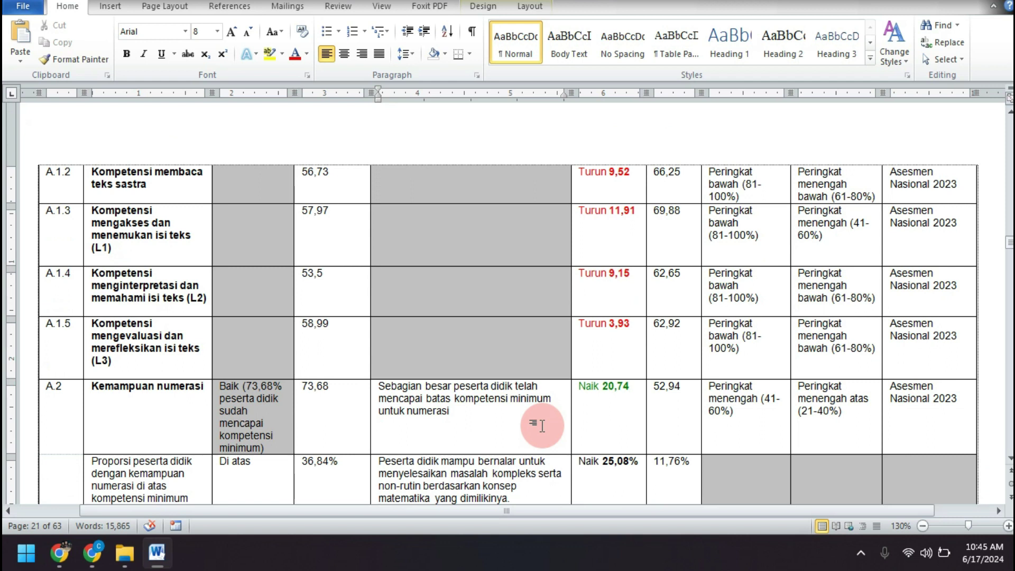
scroll(542, 425, down, 3)
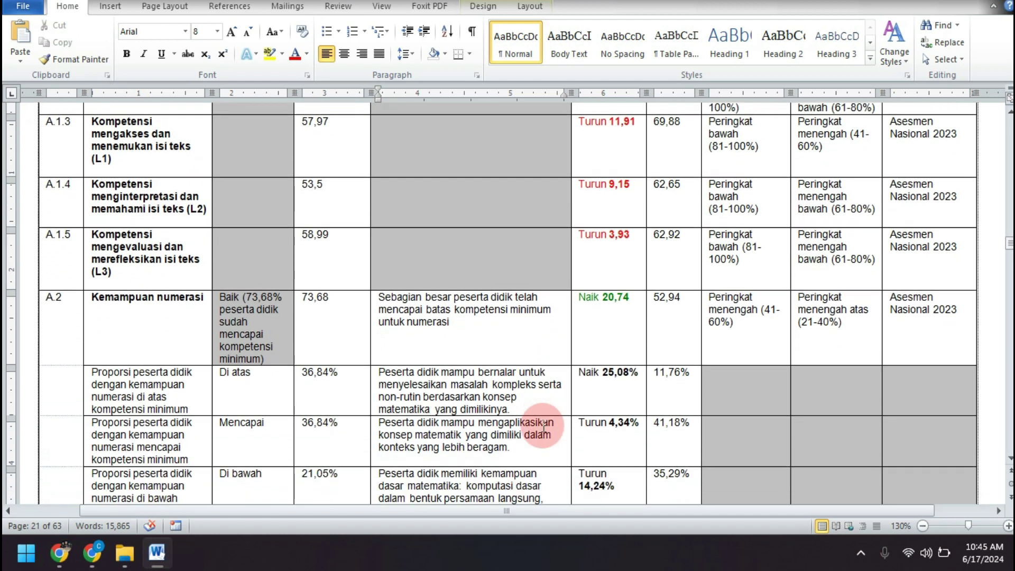
scroll(543, 426, down, 10)
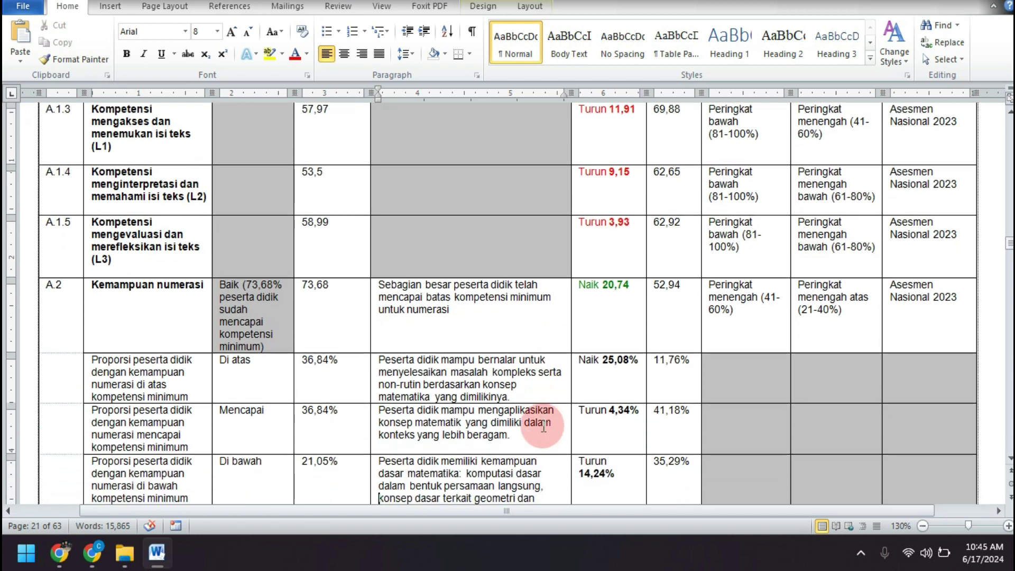
scroll(544, 426, down, 10)
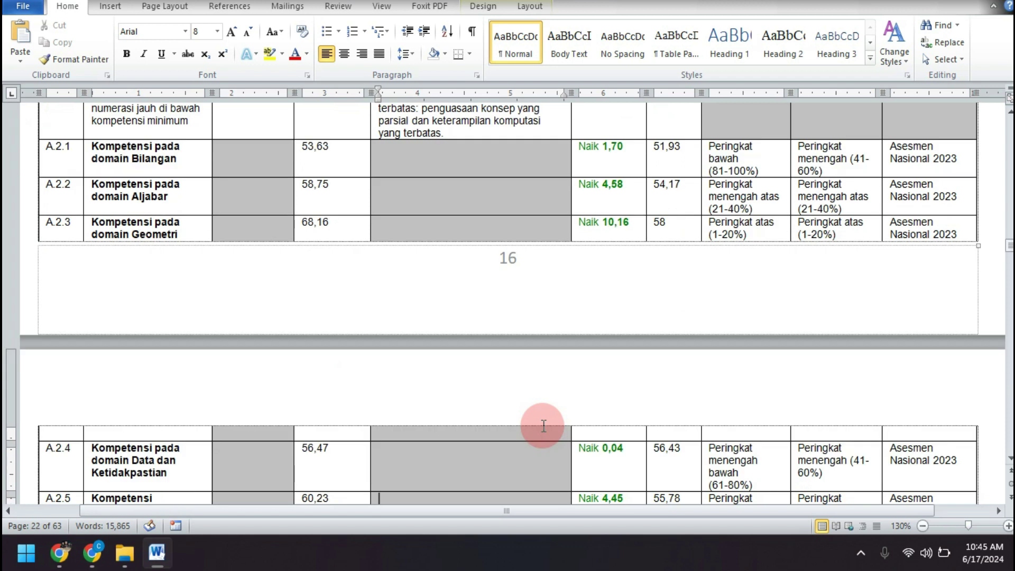
scroll(542, 425, down, 3)
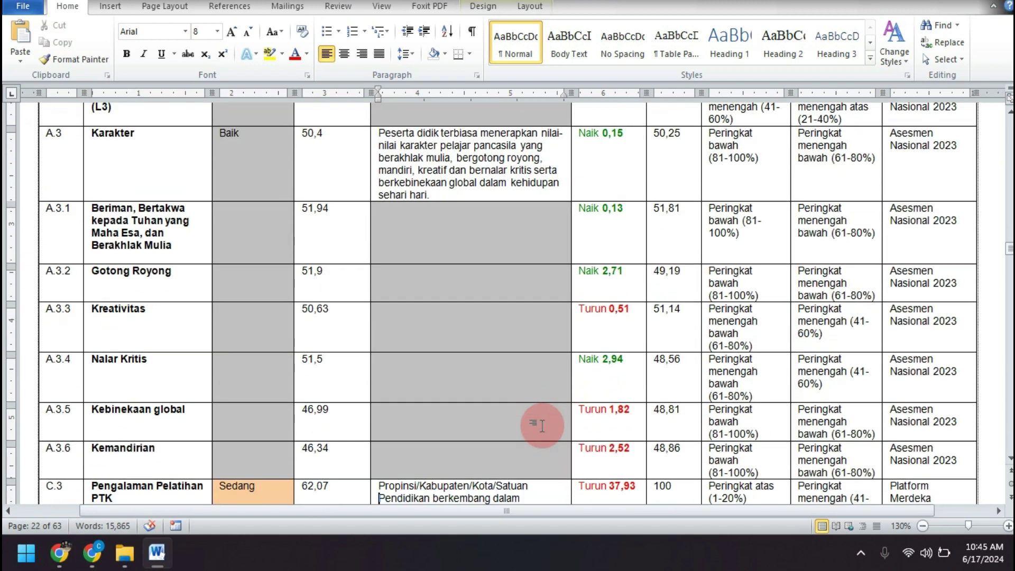
scroll(542, 425, down, 6)
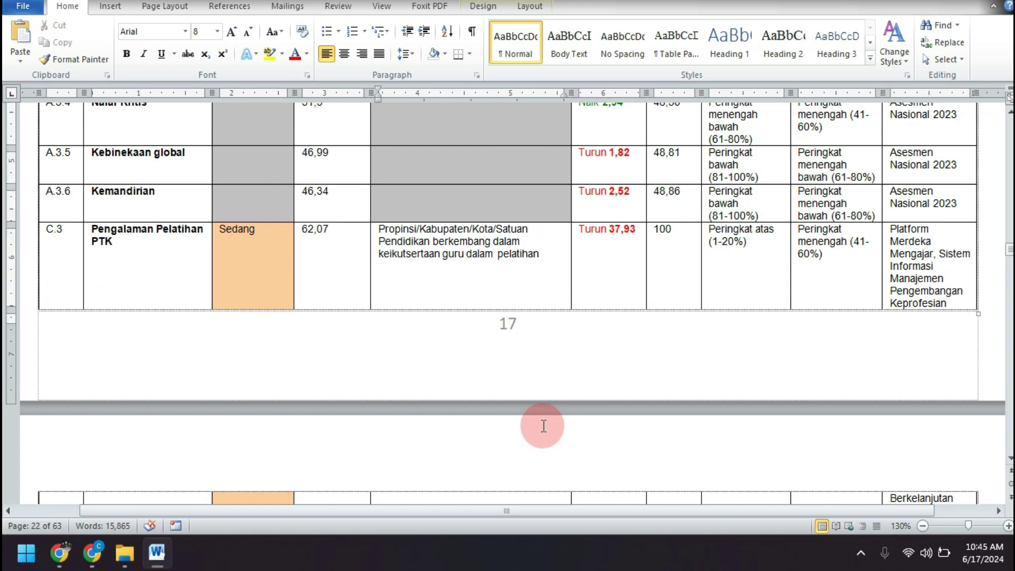
- Look through the indicator rows from Partisipasi dalam Platform Merdeka Mengajar (C.3.1) to Proporsi pemanfaatan sumber daya sekolah (E.2)
scroll(543, 426, down, 3)
scroll(543, 426, down, 10)
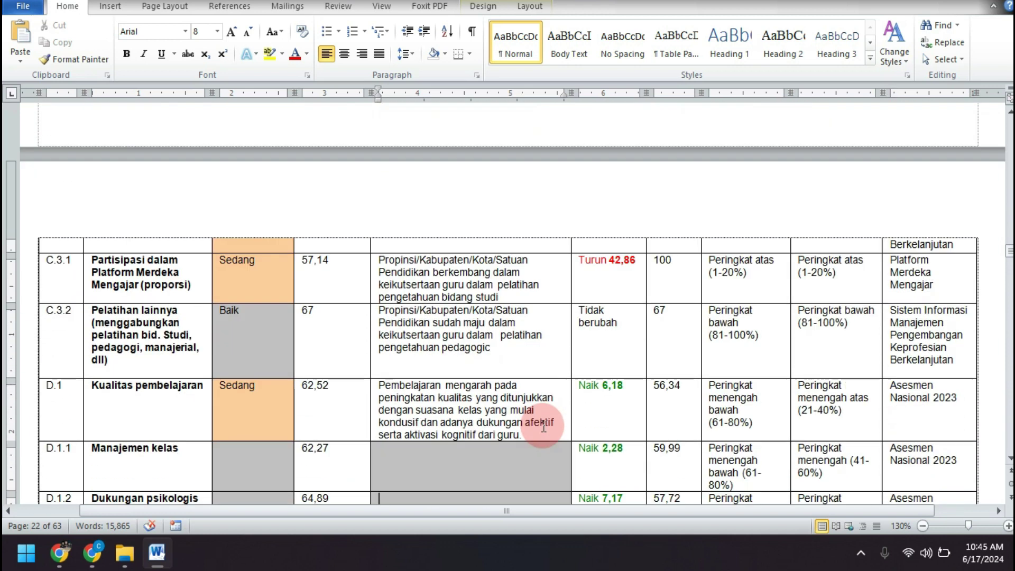
scroll(542, 425, down, 10)
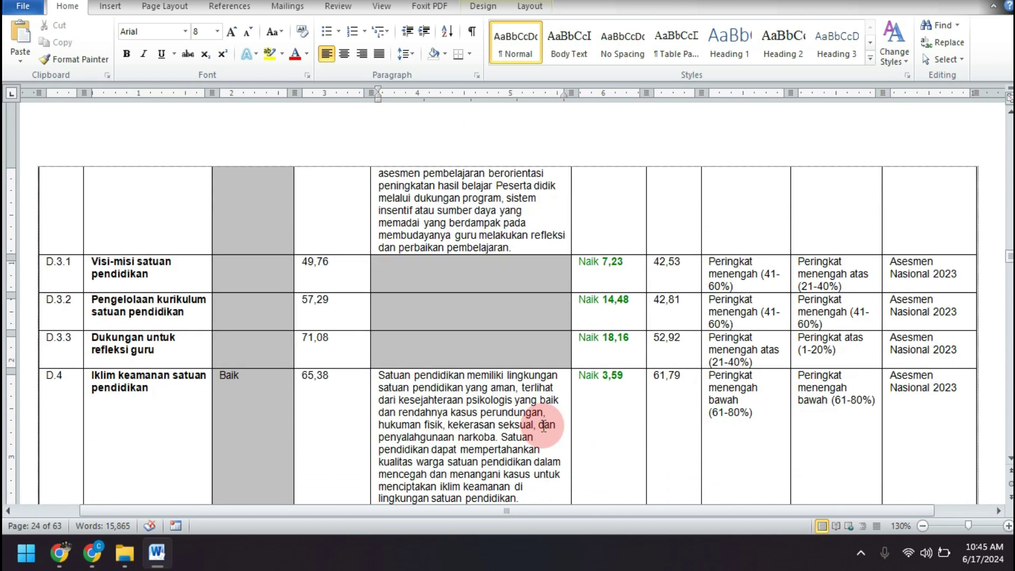
scroll(544, 426, down, 4)
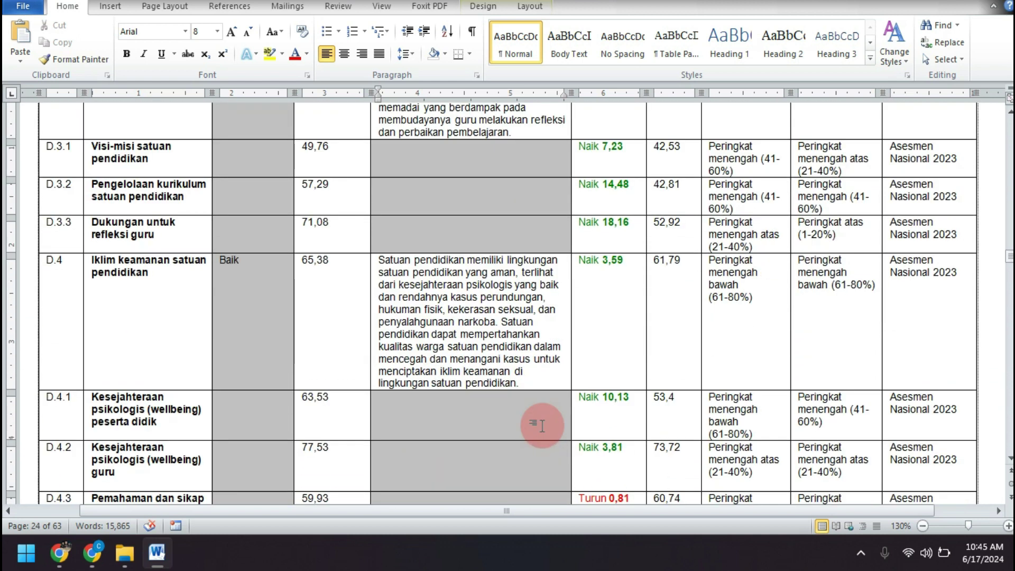
scroll(542, 425, down, 10)
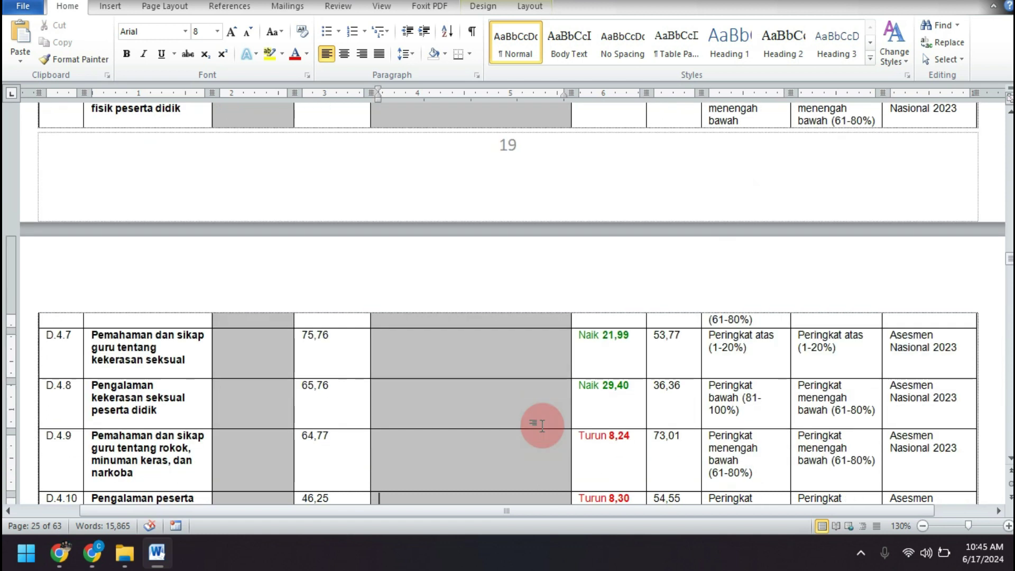
scroll(542, 426, down, 2)
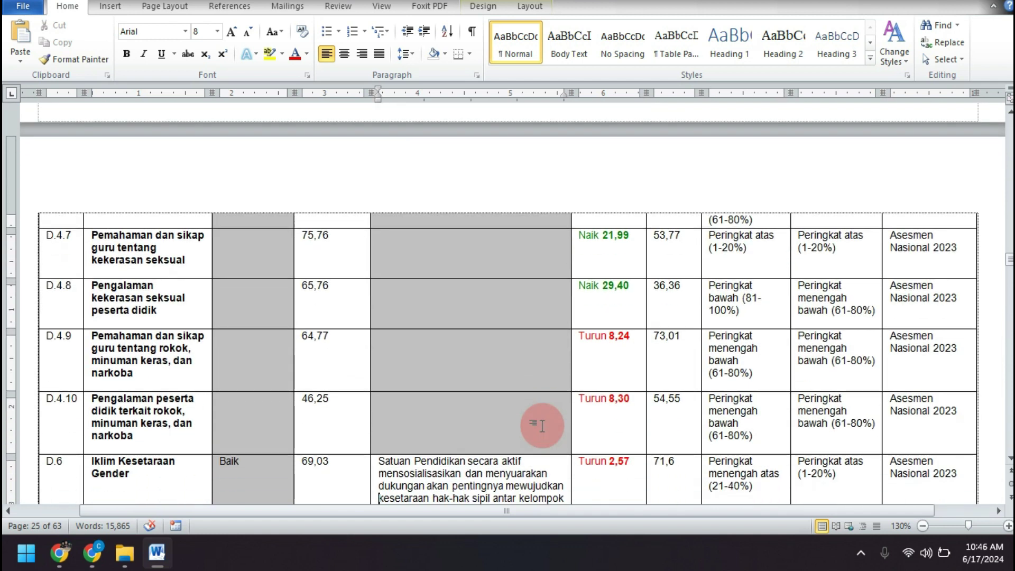
scroll(542, 426, down, 2)
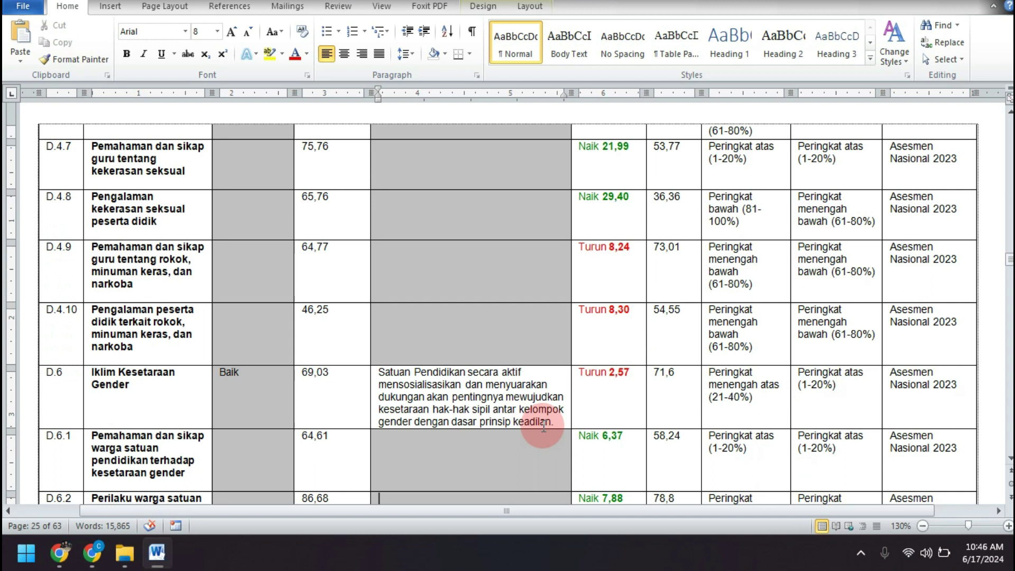
scroll(543, 425, down, 2)
scroll(543, 426, down, 20)
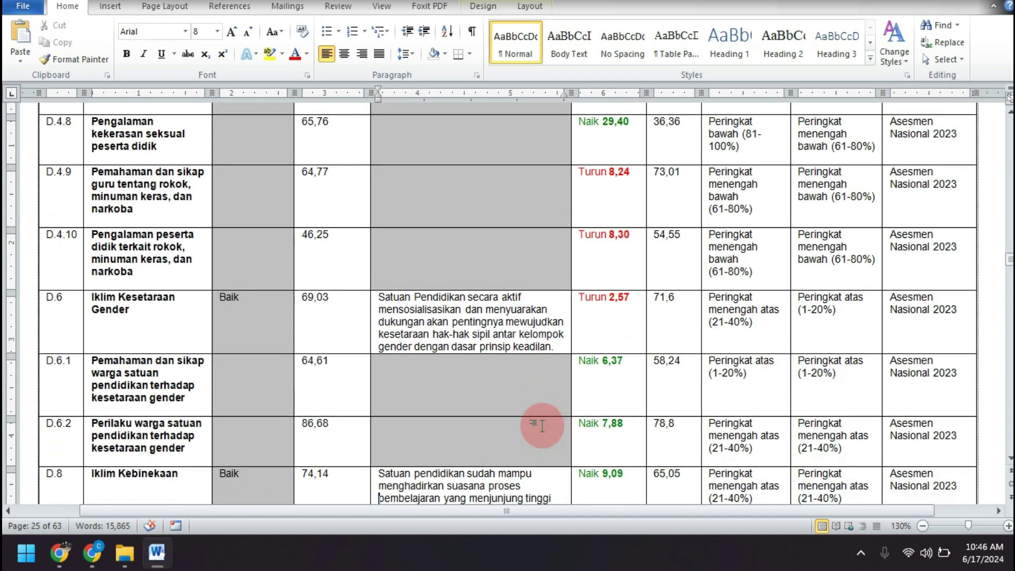
scroll(542, 425, down, 20)
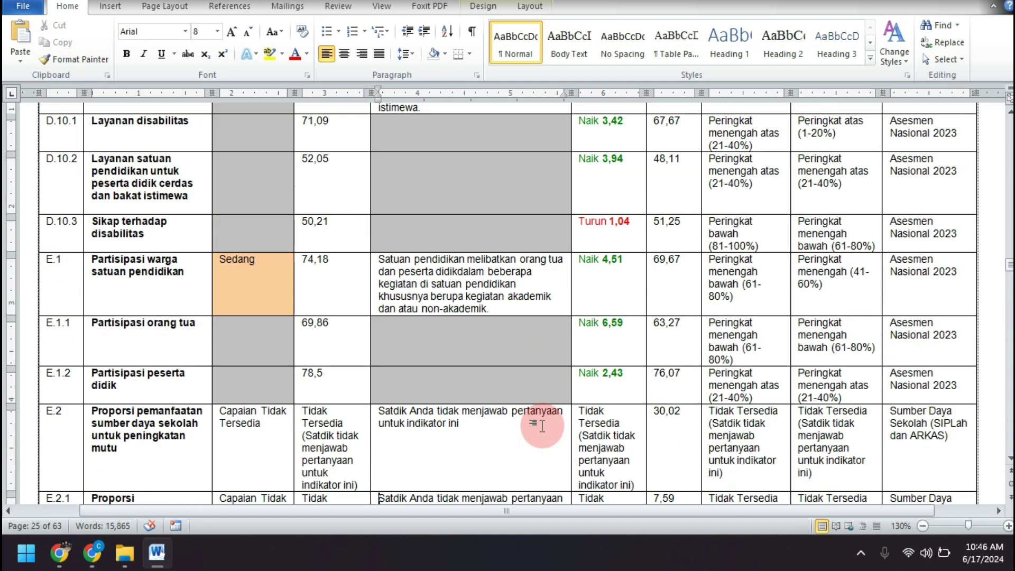
- Look through the remaining indicator rows up to the intolerance prevention program (E.5.6) and past the end of the table
key(Down)
key(Down)
key(Down)
key(Down)
key(Down)
key(Down)
key(Down)
key(Down)
key(Down)
key(Down)
key(Down)
key(Down)
key(Down)
key(Down)
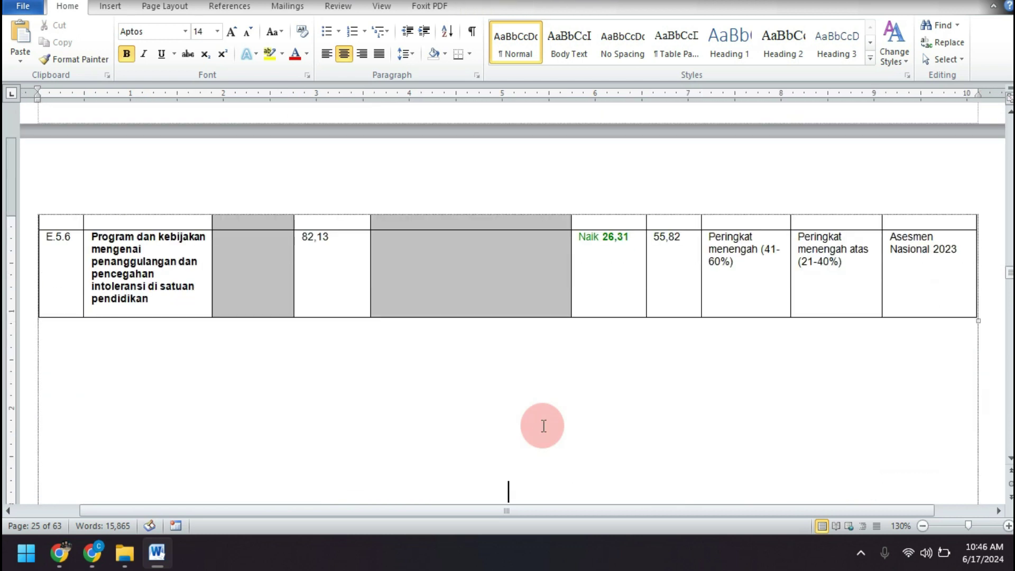
key(Down)
key(Down)
key(Down)
key(Down)
key(Down)
key(Down)
key(Down)
key(Down)
key(Down)
key(Down)
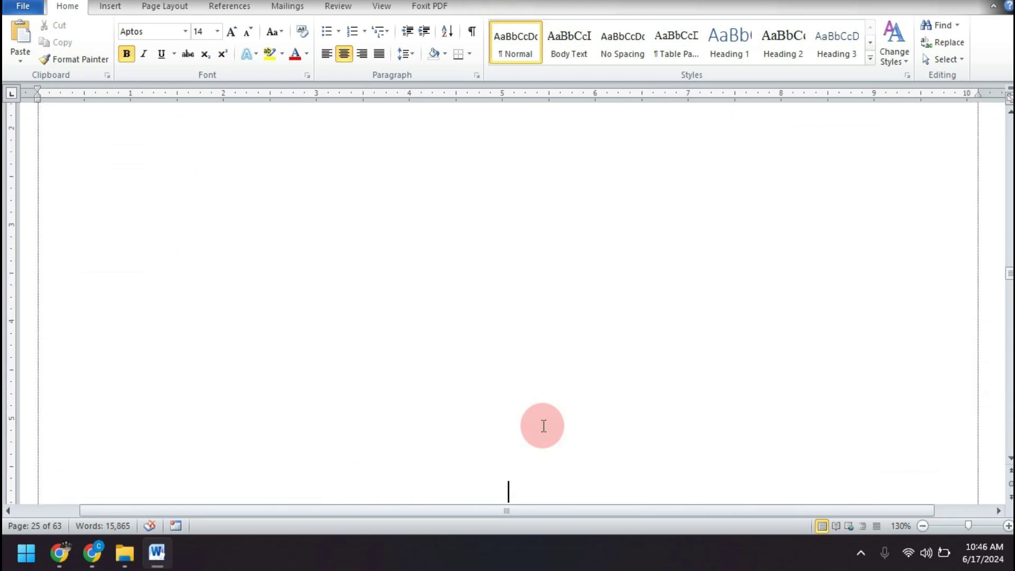
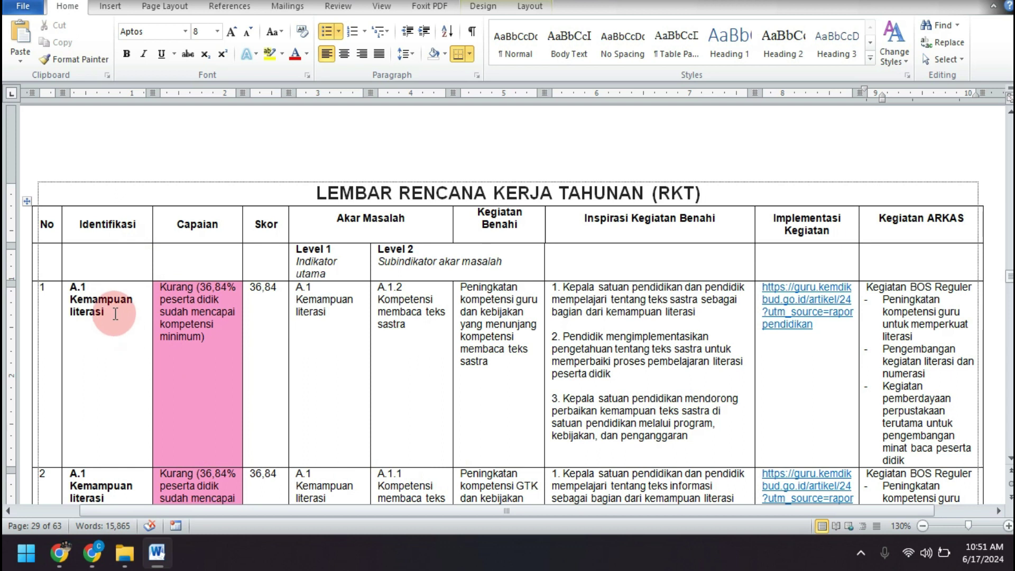
- Examine row 1 of the Lembar Rencana Kerja Tahunan table, covering its Identifikasi, Kegiatan ARKAS and Akar Masalah cells
click(114, 313)
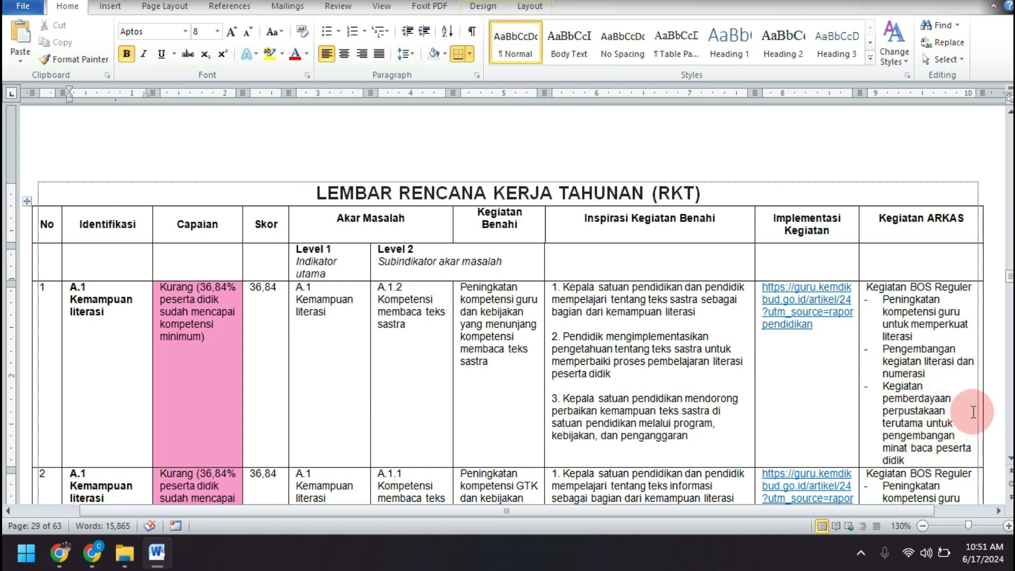
click(918, 461)
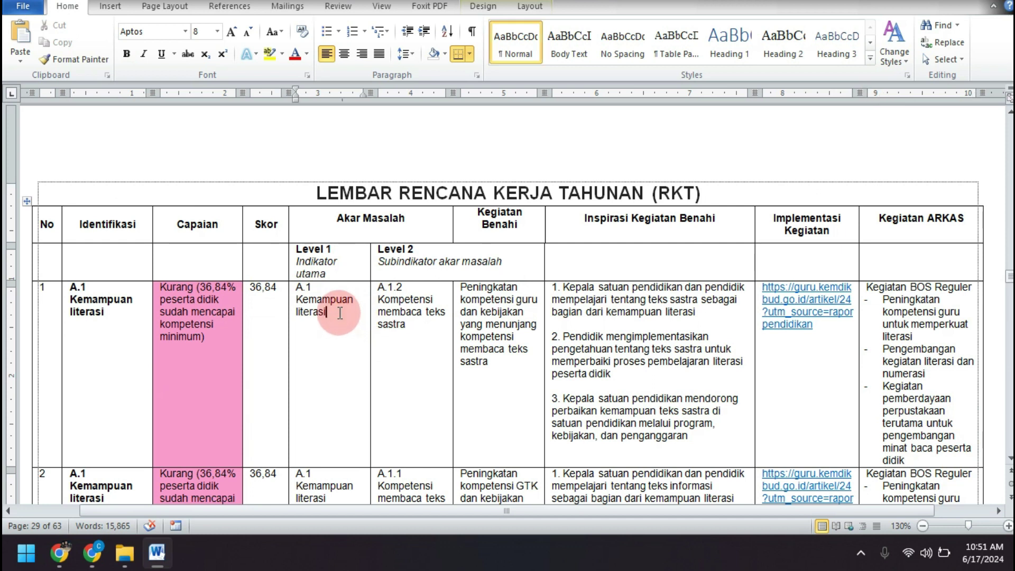
click(427, 322)
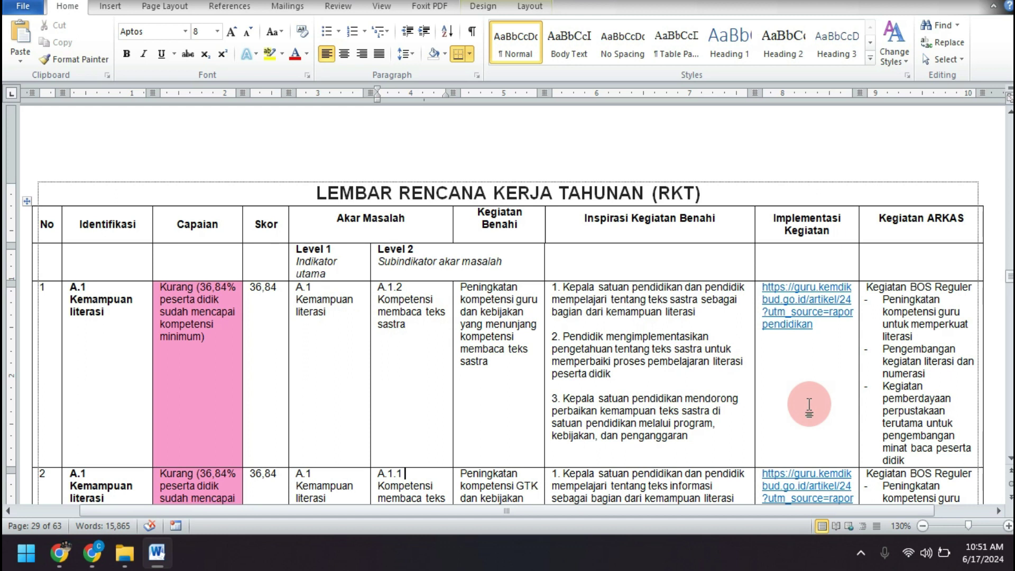
- Examine row 2's Capaian text and its Level 2 root cause, A.1.1 Kompetensi membaca teks informasi
scroll(808, 405, down, 3)
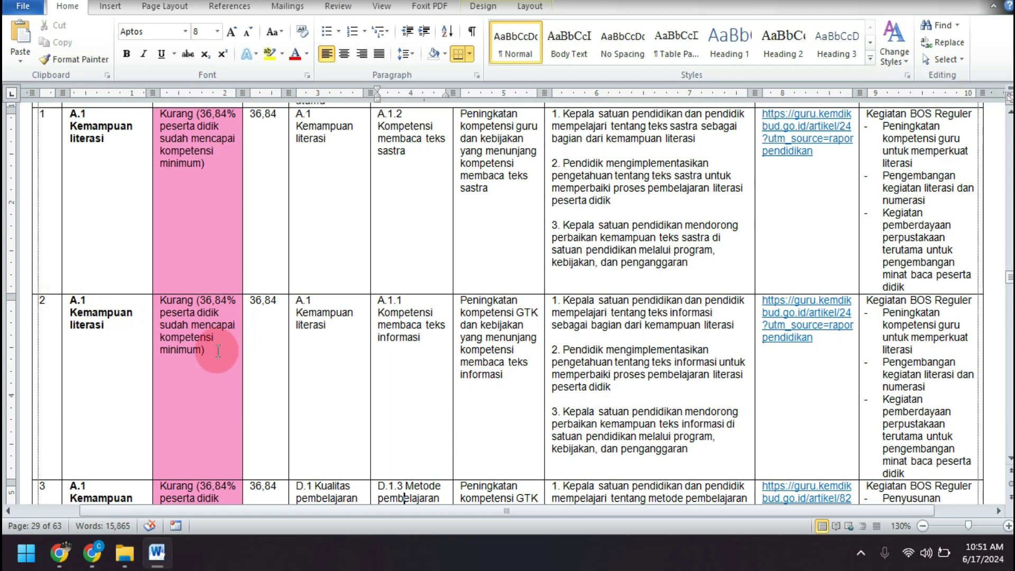
drag(221, 344, 160, 304)
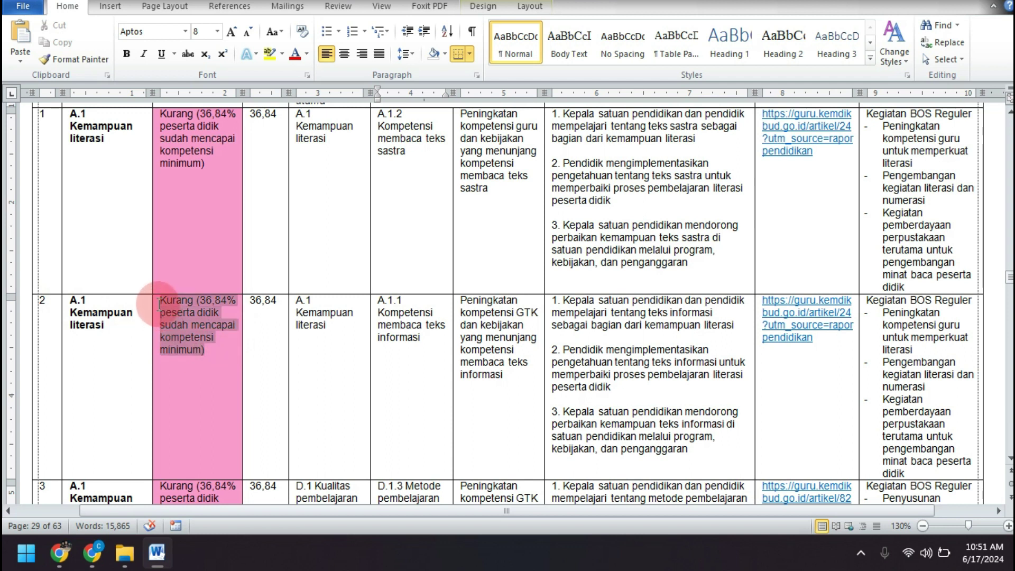
click(204, 332)
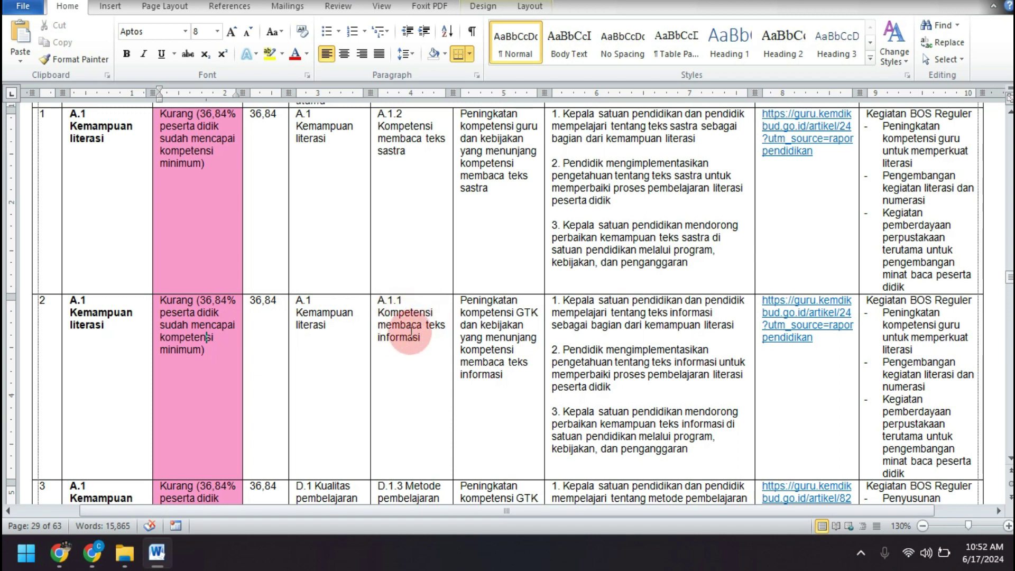
click(427, 336)
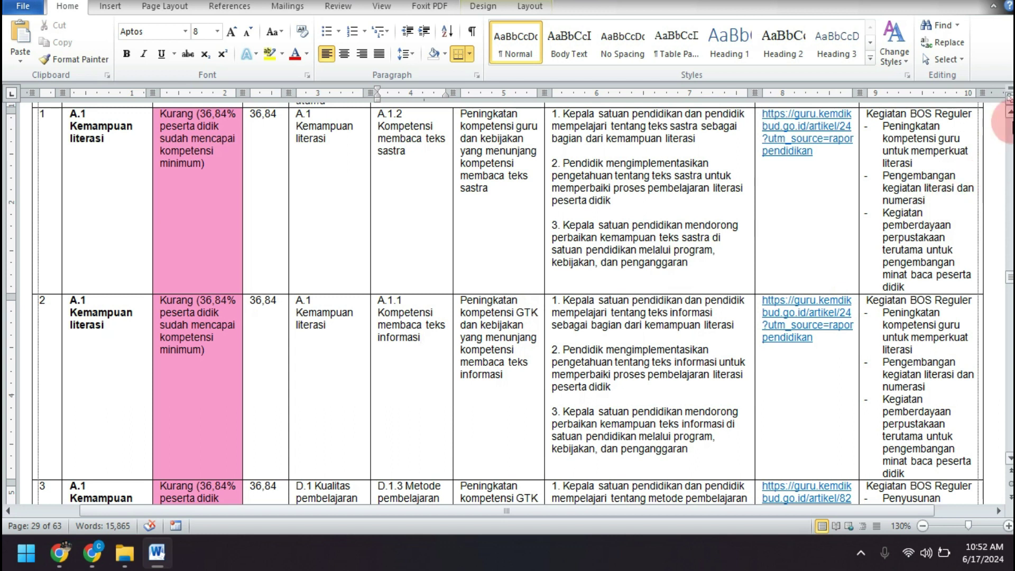
click(1009, 112)
click(1009, 112)
click(1010, 112)
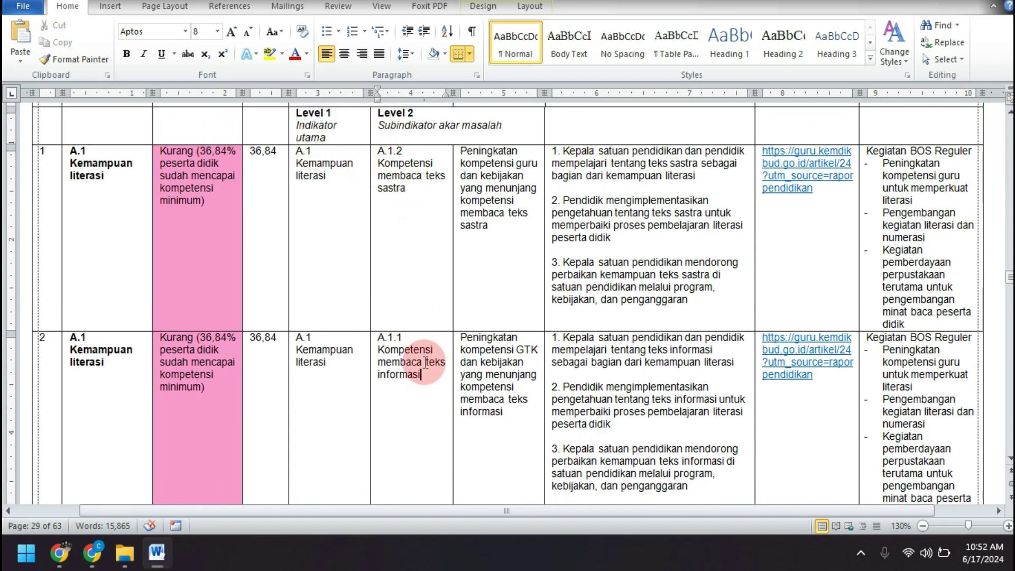
click(441, 378)
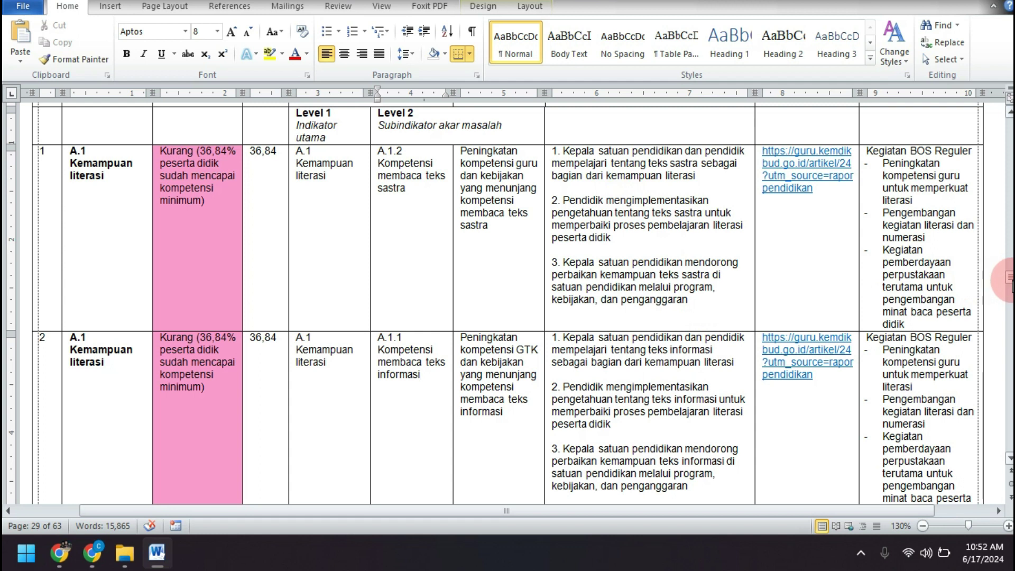
- Review the RKT table's headings again and examine row 2's Inspirasi Kegiatan Benahi and Kegiatan ARKAS entries
drag(1012, 284, 1011, 283)
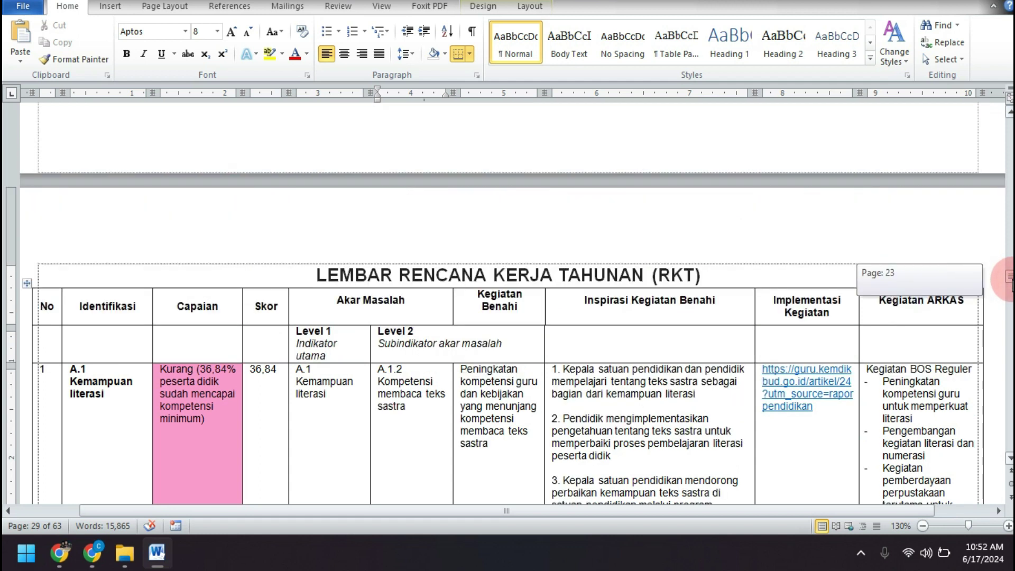
drag(1011, 285, 1011, 284)
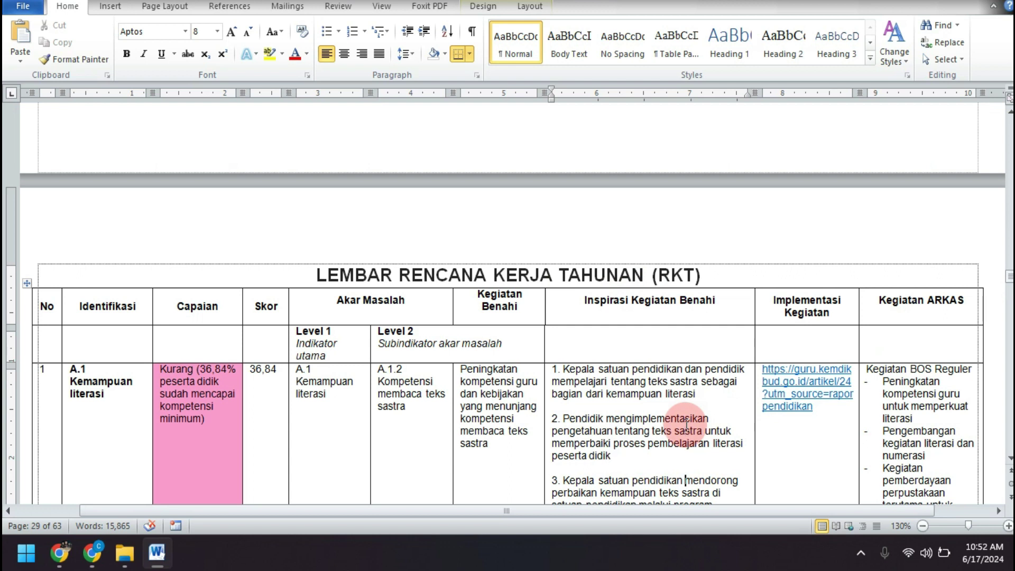
scroll(687, 424, down, 3)
scroll(686, 424, down, 4)
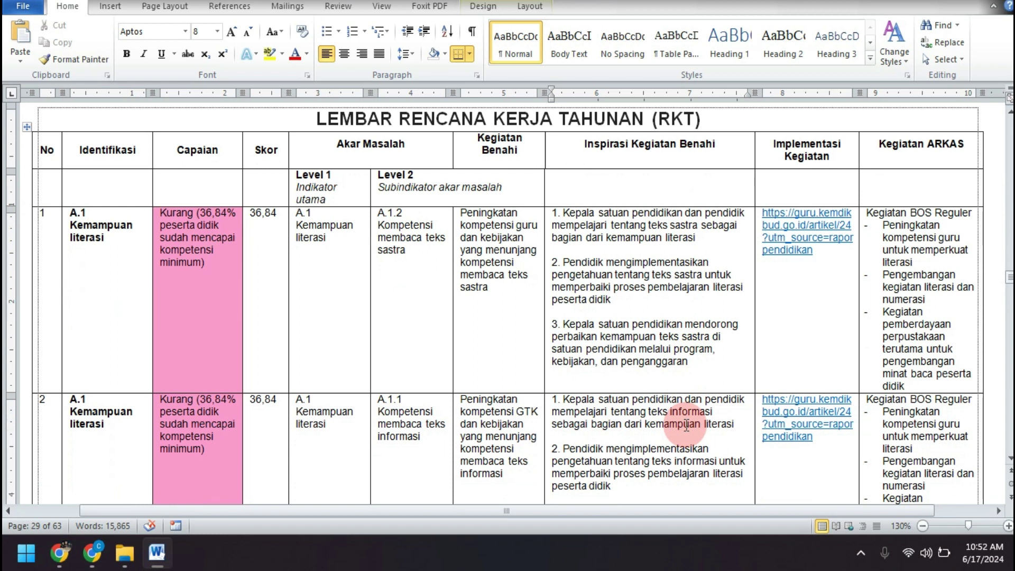
scroll(686, 425, down, 2)
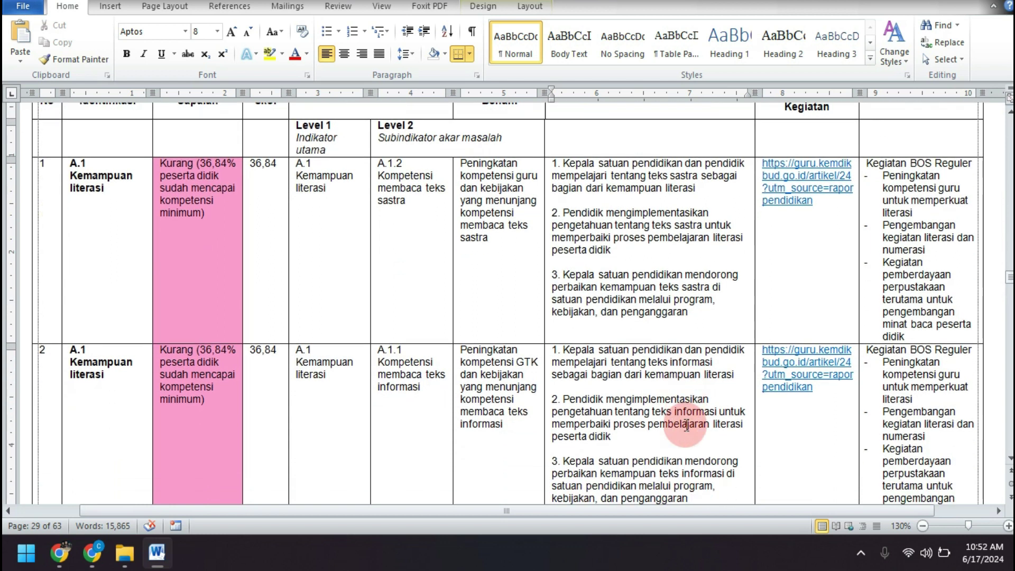
scroll(687, 426, down, 2)
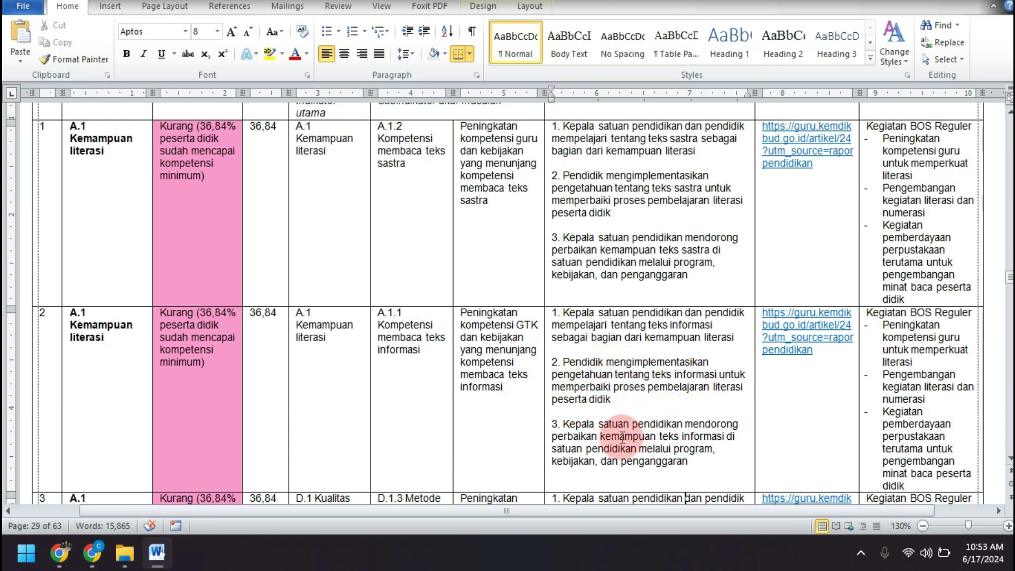
click(941, 370)
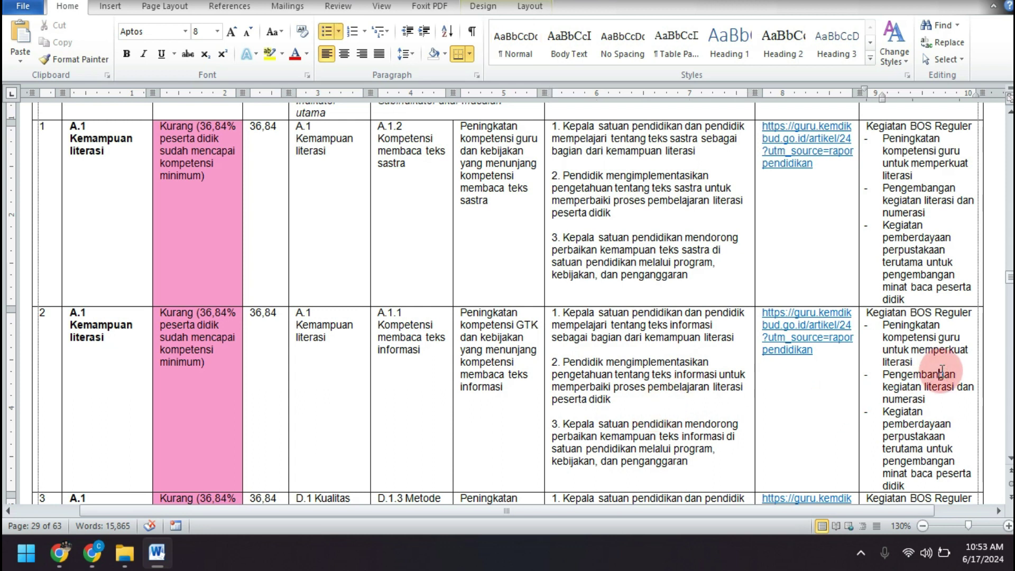
click(951, 338)
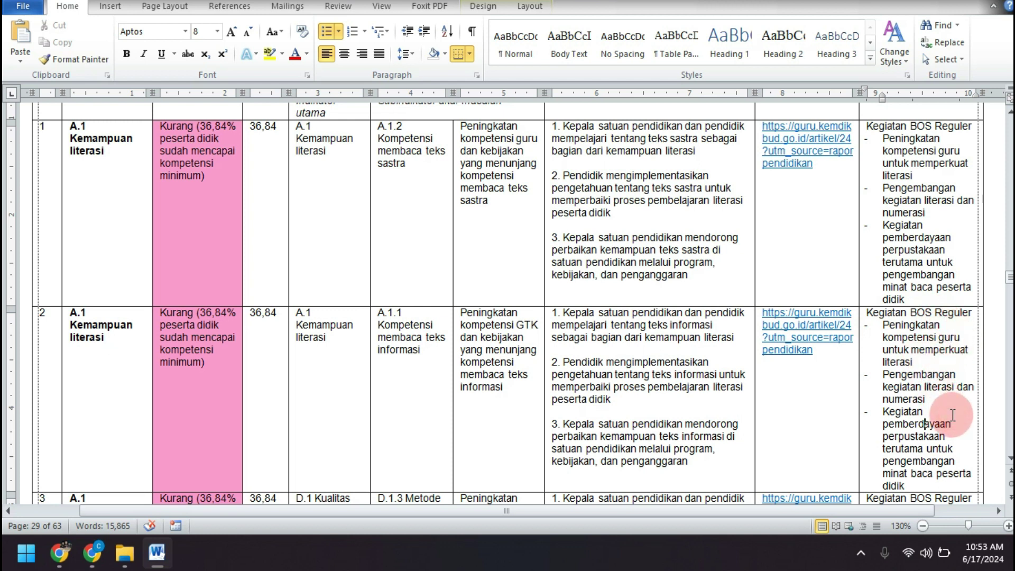
- Examine row 3 of the RKT table, from its Kegiatan ARKAS list and Capaian to the root cause D.1.3 Metode pembelajaran
key(Down)
key(Down)
key(Down)
key(Down)
key(Down)
key(Down)
key(Down)
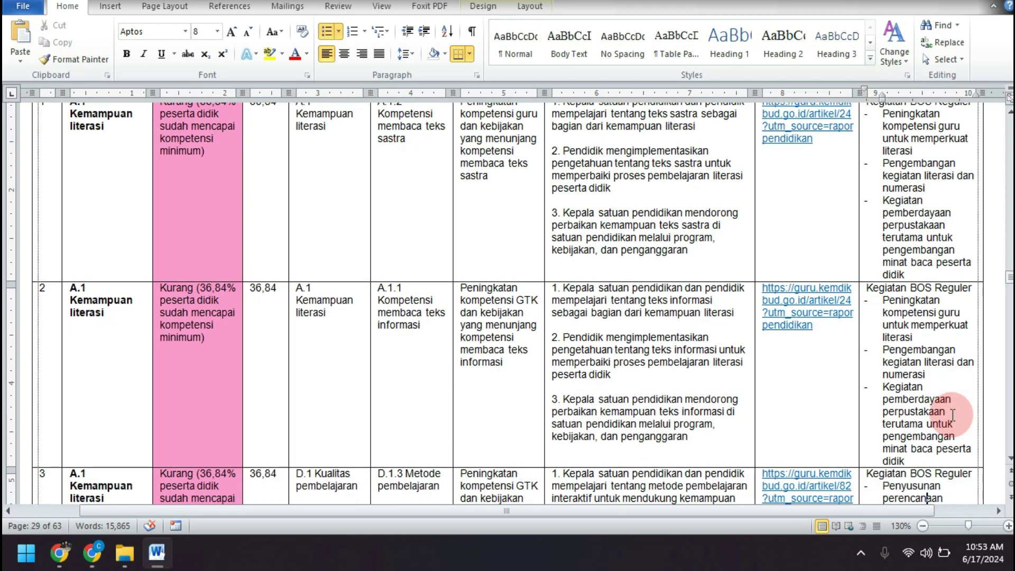
key(Down)
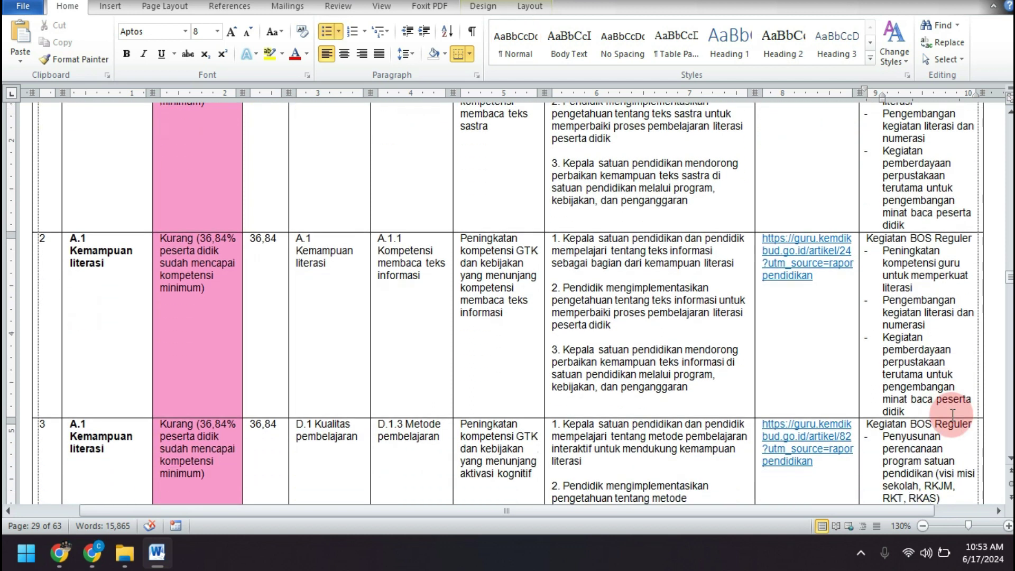
key(Down)
key(Down)
key(Down)
key(Down)
key(Down)
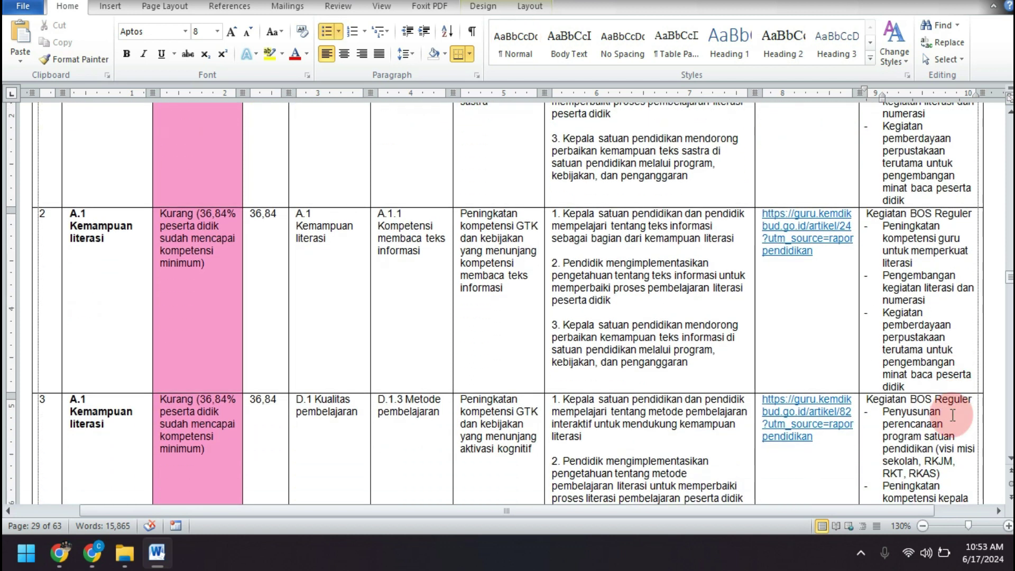
key(Down)
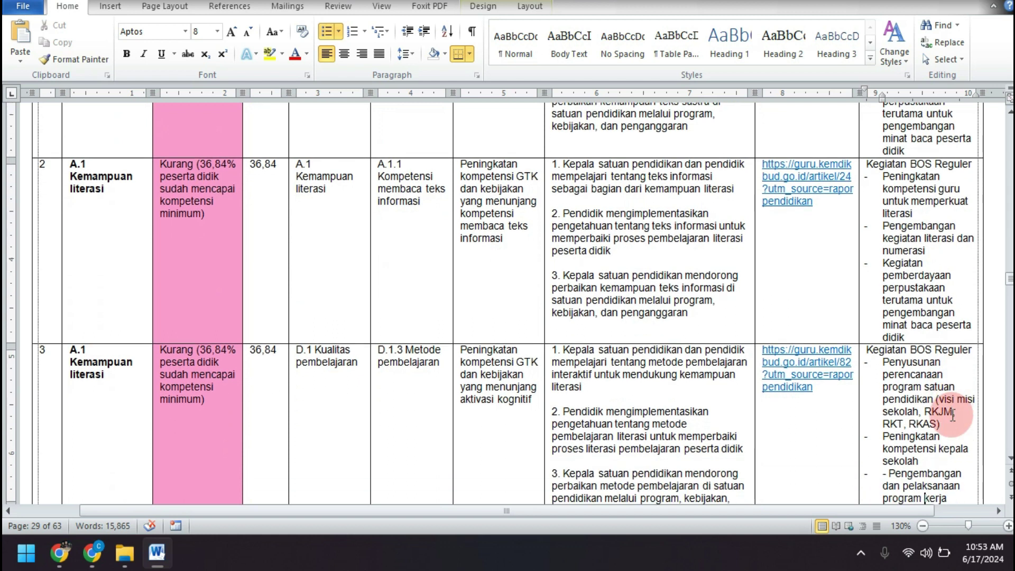
key(Down)
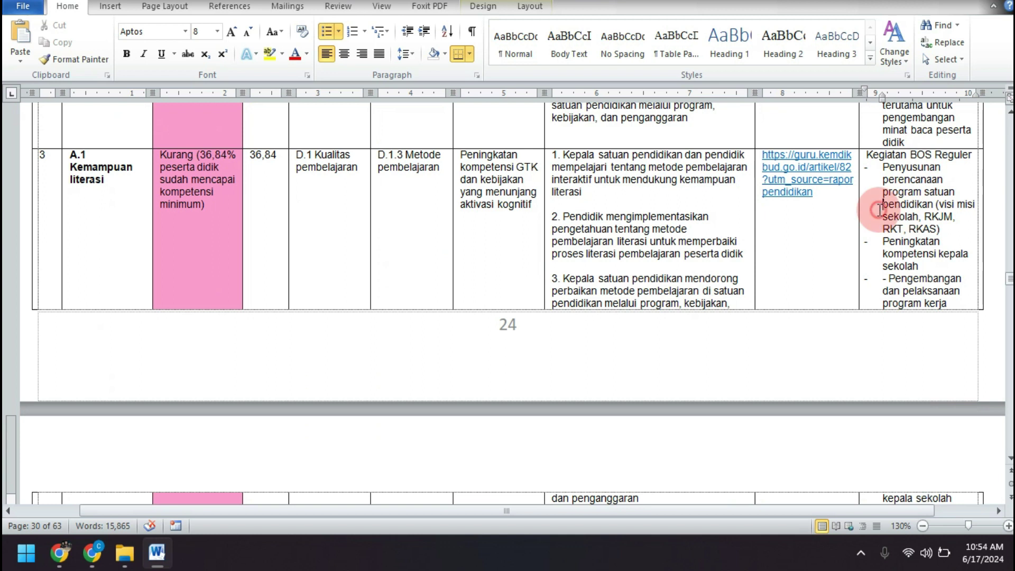
click(879, 209)
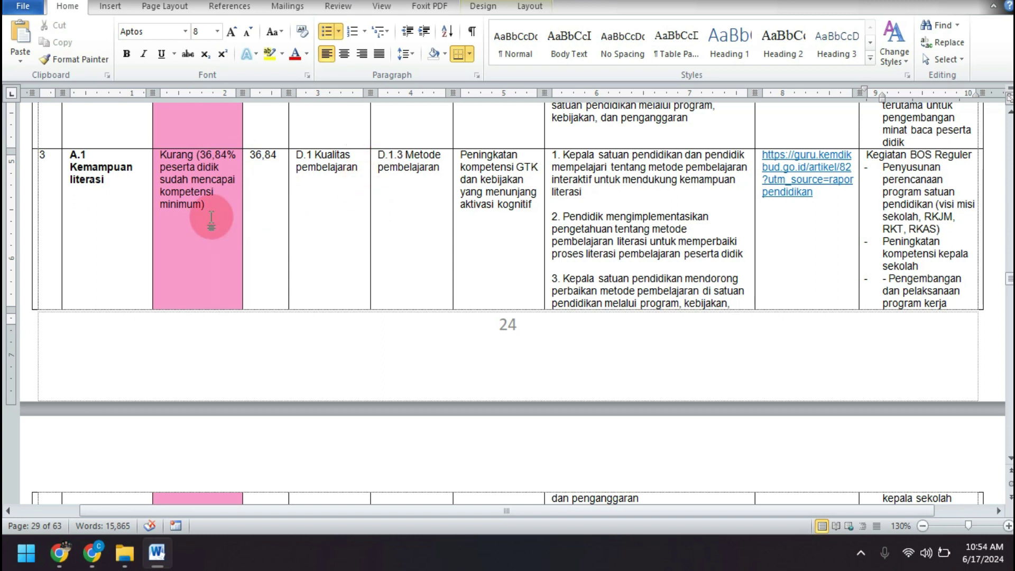
click(215, 205)
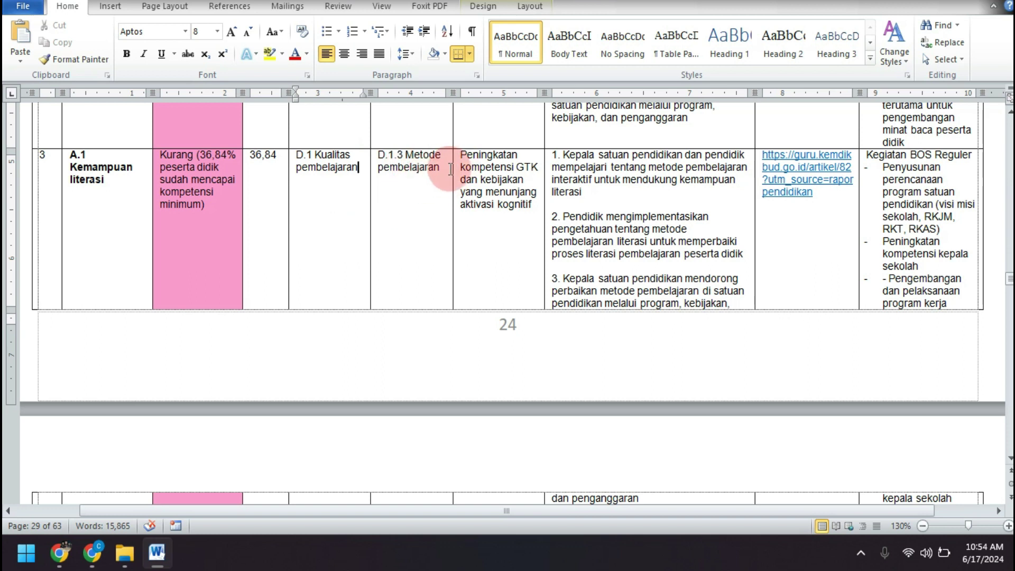
drag(407, 155, 441, 168)
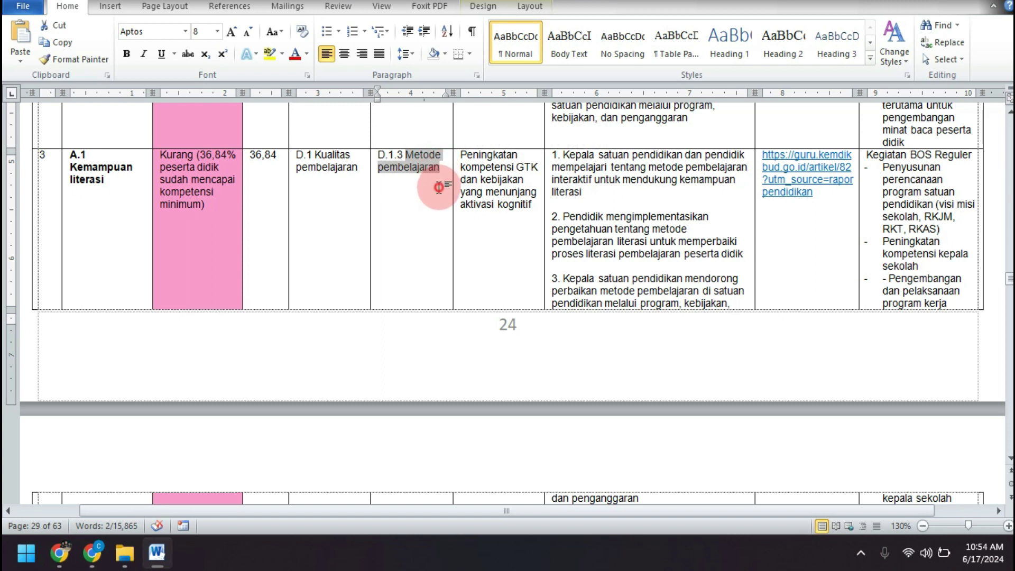
- Examine the rest of RKT row 3, covering the GTK competency improvement, the numbered implementation points and the Kegiatan BOS Reguler list
click(439, 187)
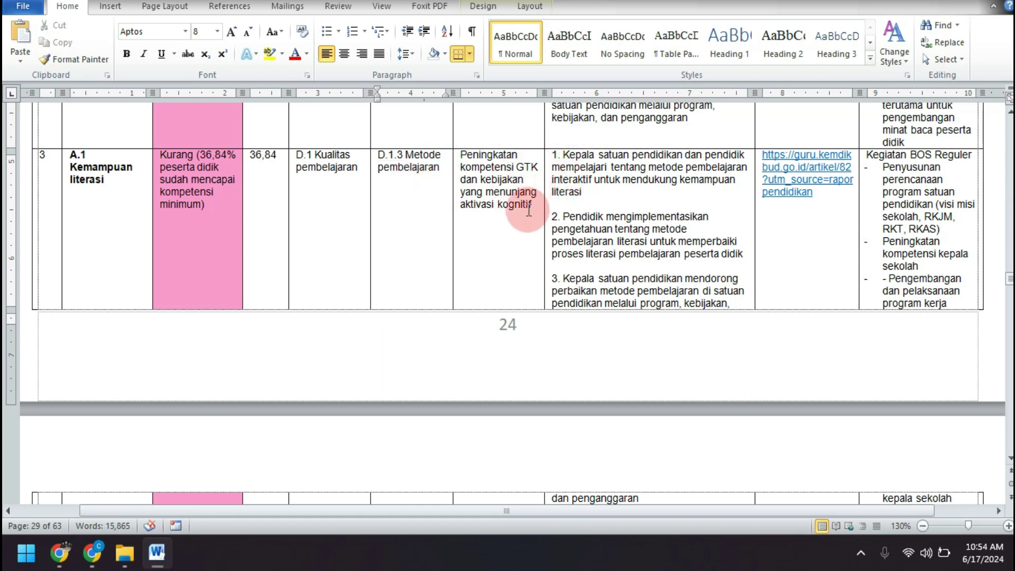
click(496, 210)
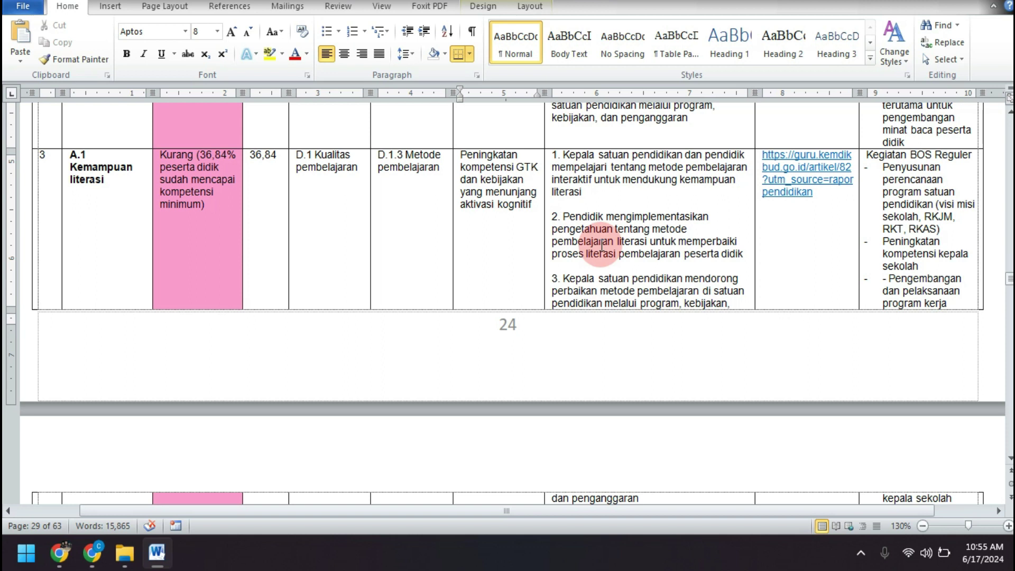
drag(559, 217, 683, 253)
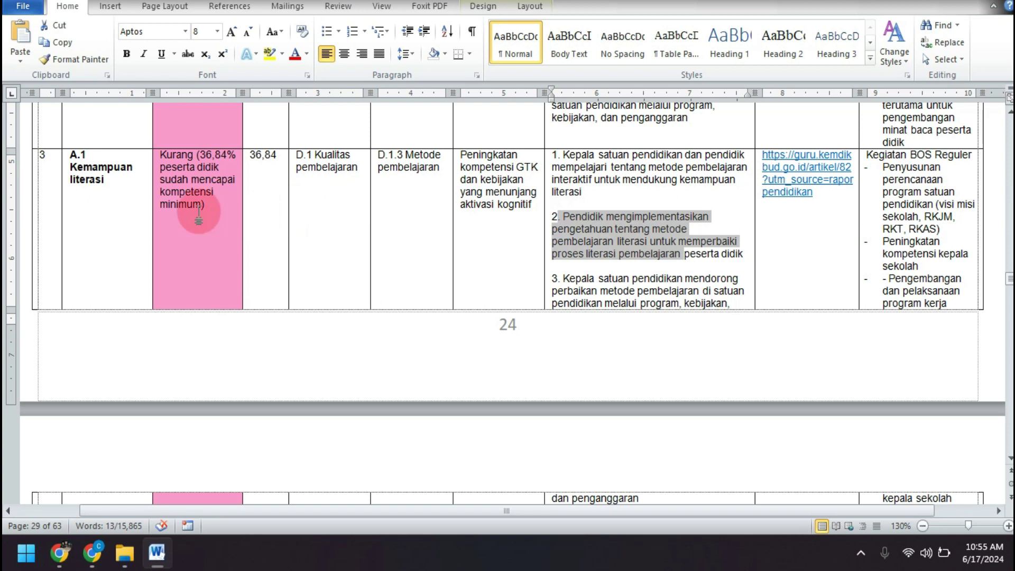
click(215, 206)
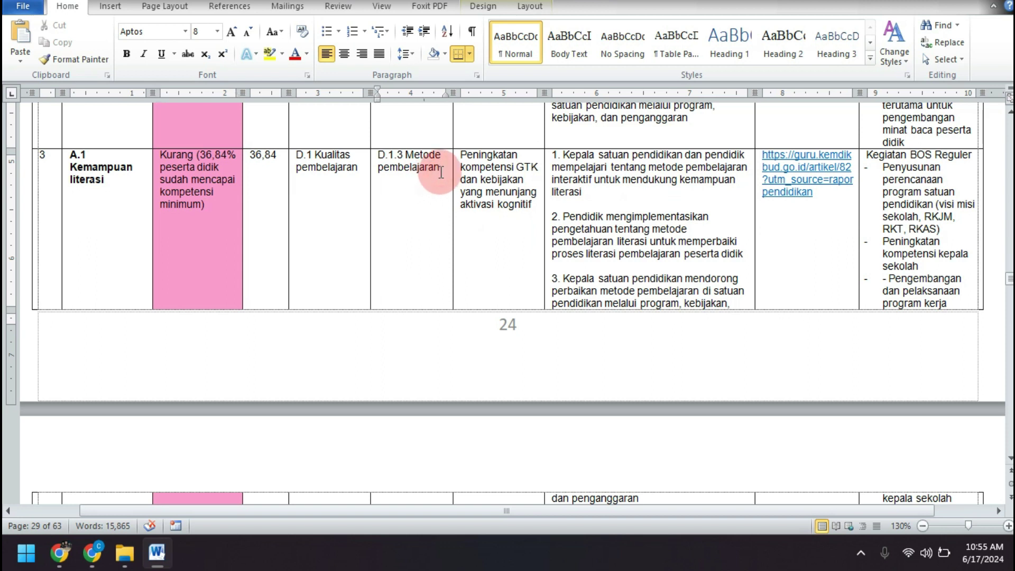
click(441, 173)
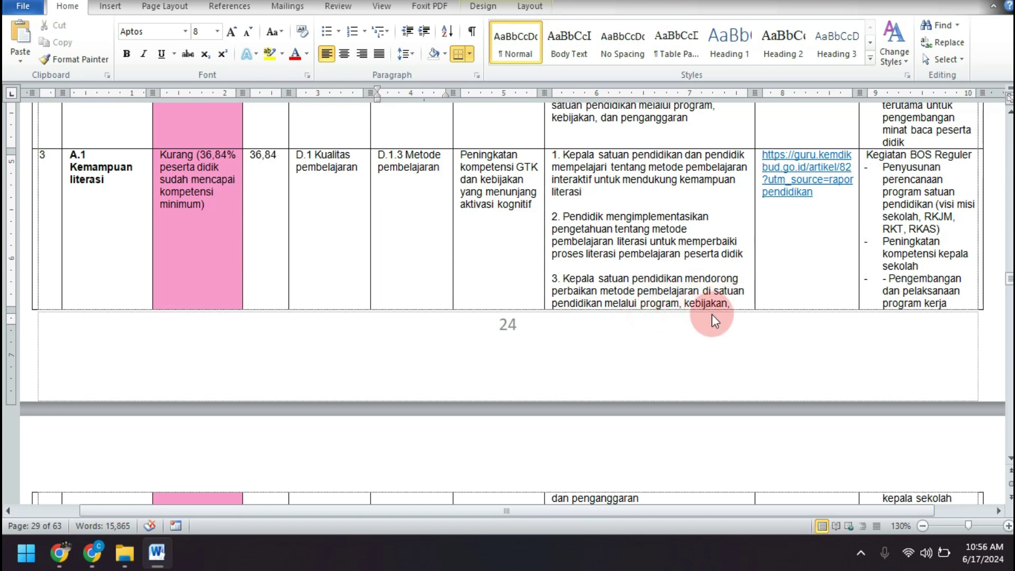
click(684, 265)
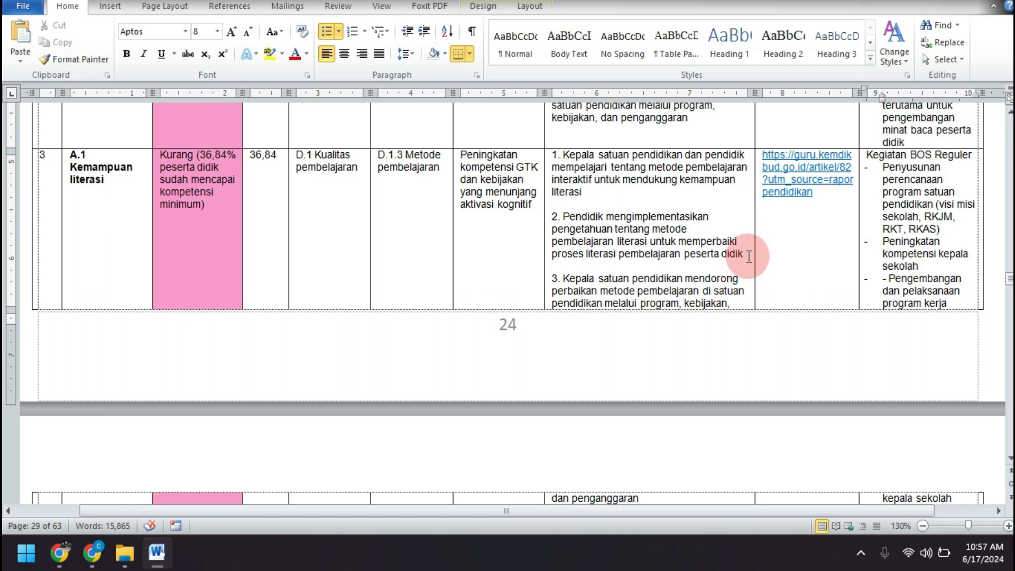
click(949, 303)
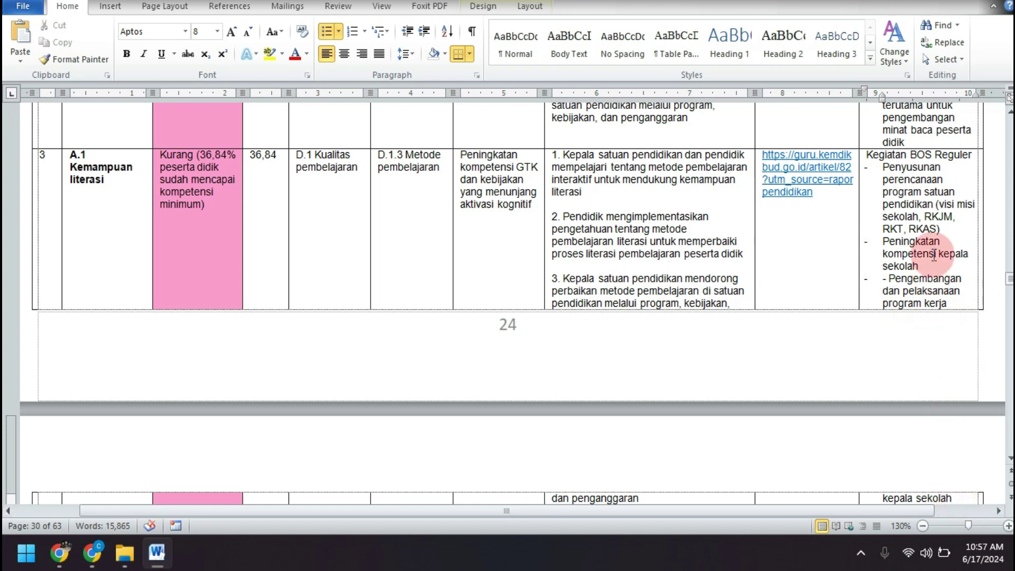
click(934, 255)
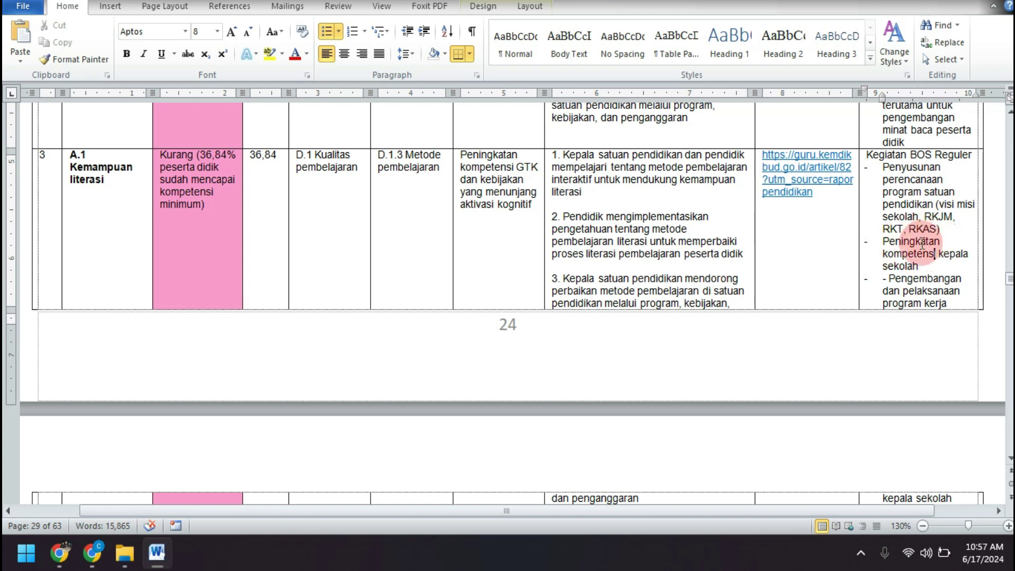
- Switch to File Explorer and review the DRAF RKJM 2024 and KOSP KURIKULUM MERDEKA 2023 files in the DOKUMEN E_KIN folder
click(134, 560)
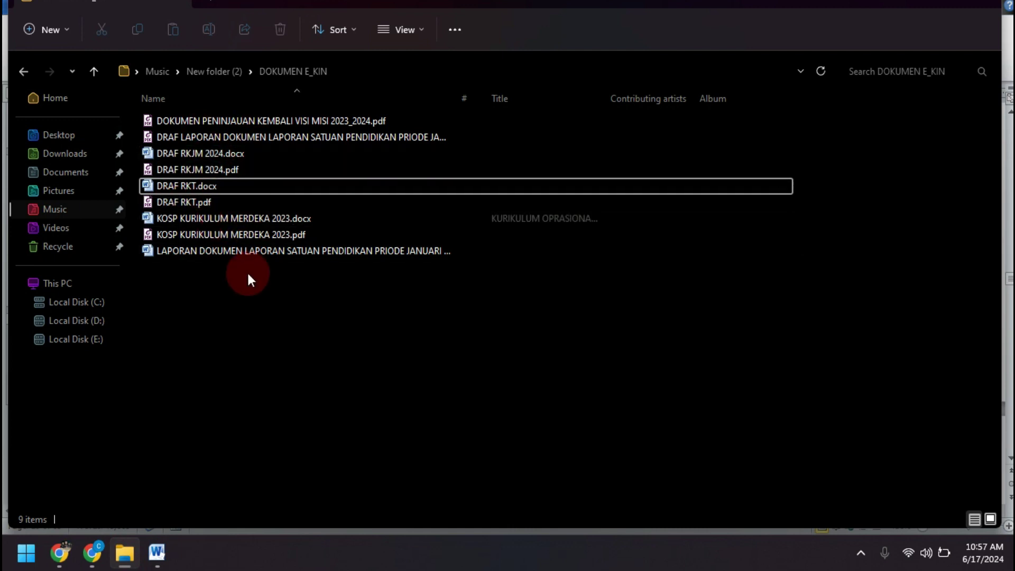
click(223, 155)
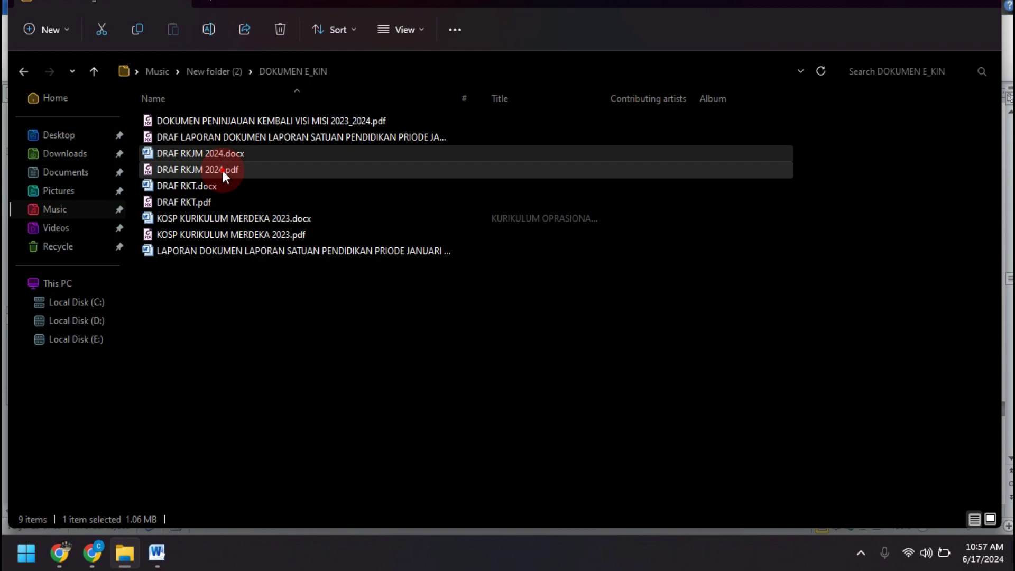
click(223, 170)
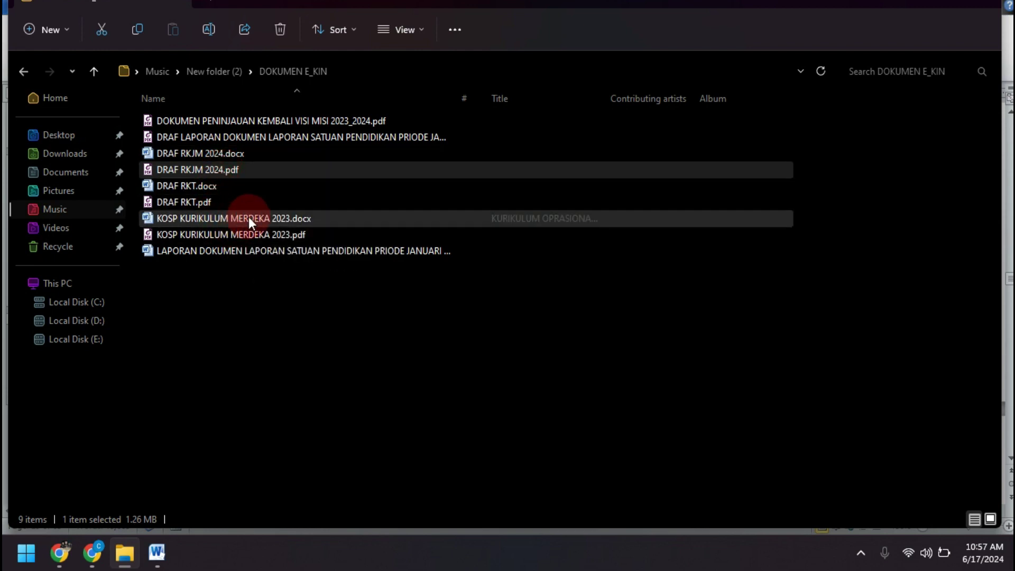
mouse_move(253, 218)
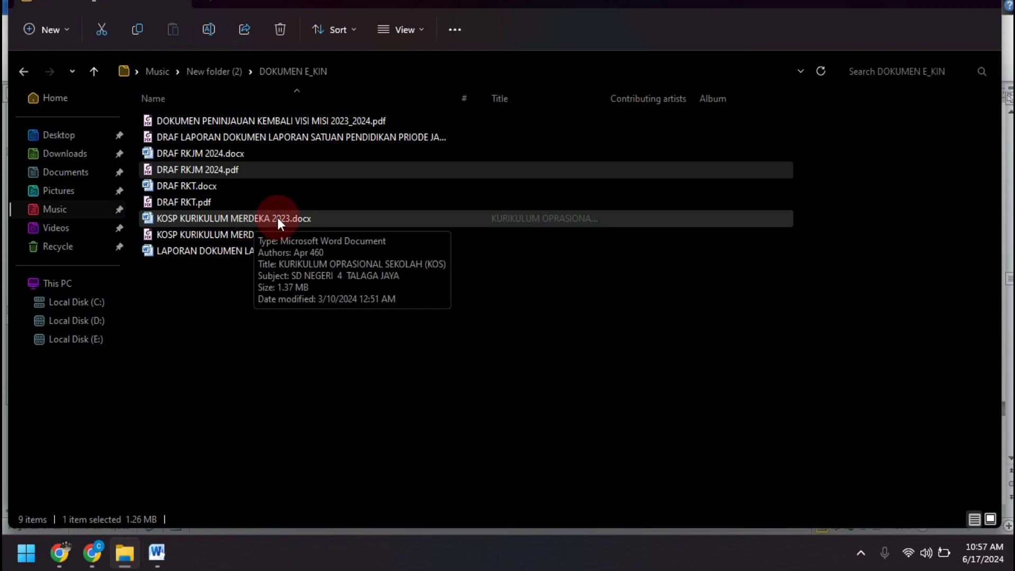
mouse_move(215, 259)
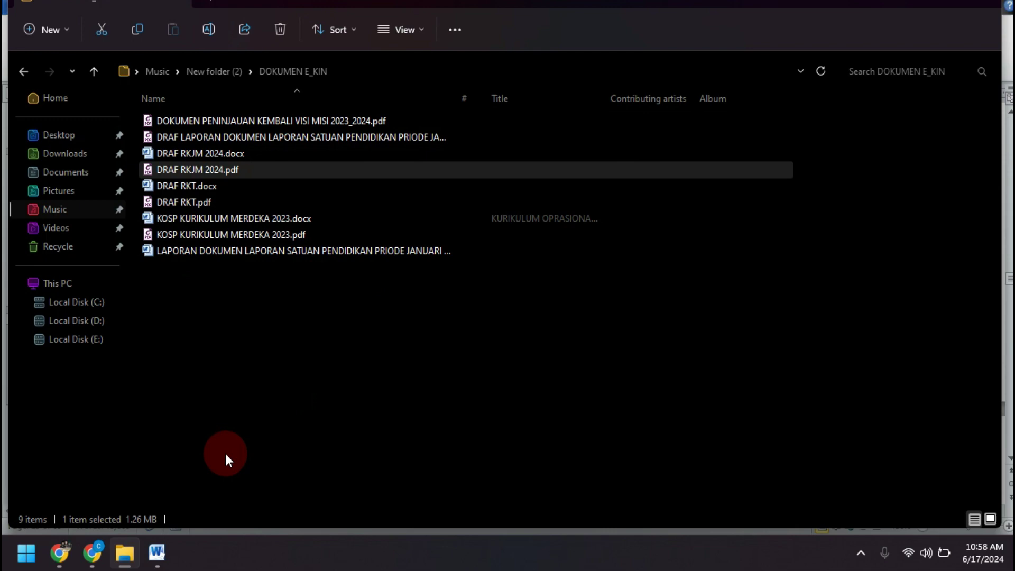
- Return to the Word document and look through rows 3 to 5 of the RKT table
click(166, 556)
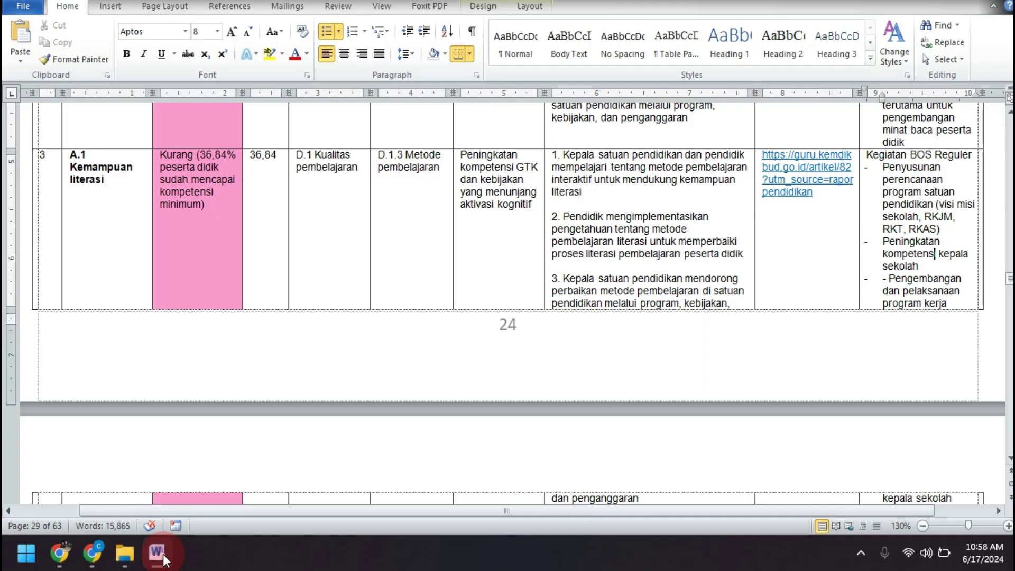
click(784, 294)
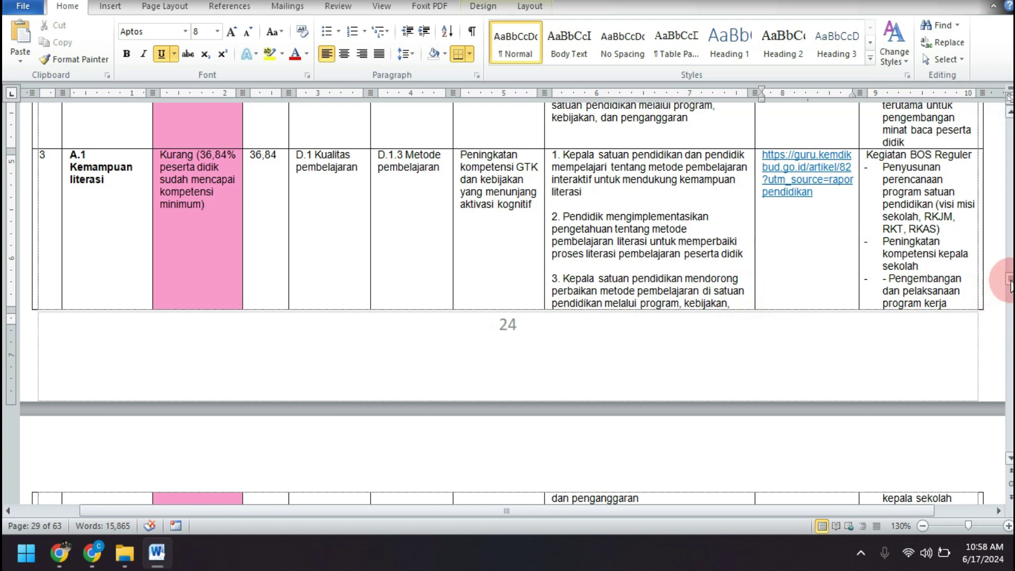
click(926, 287)
click(856, 301)
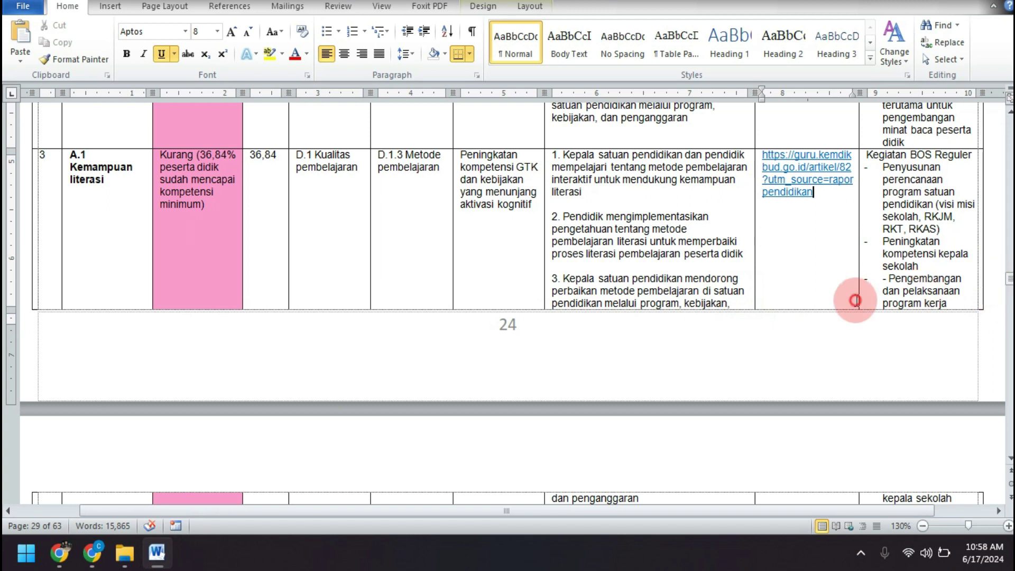
key(Down)
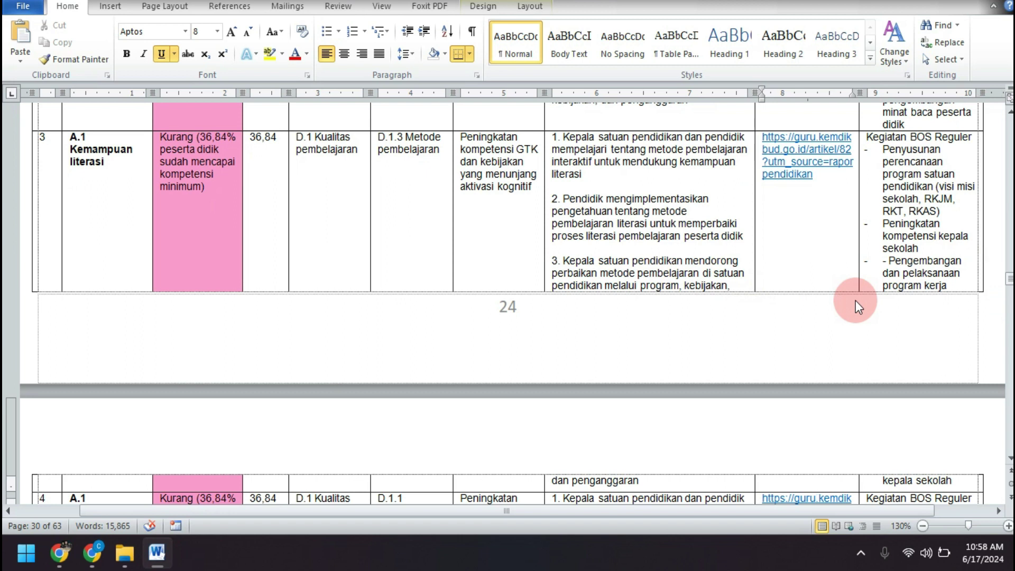
scroll(856, 300, down, 5)
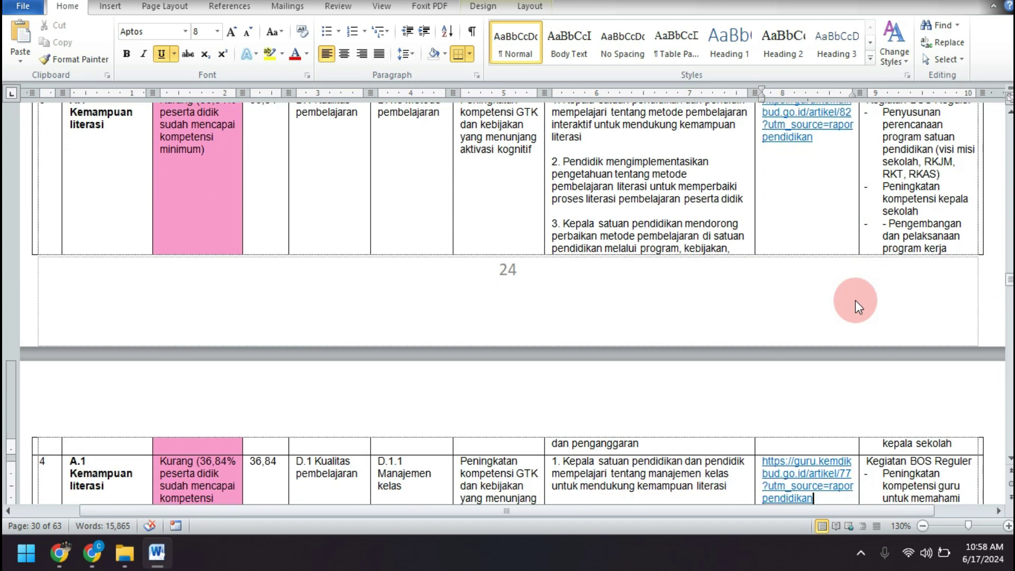
scroll(856, 301, down, 2)
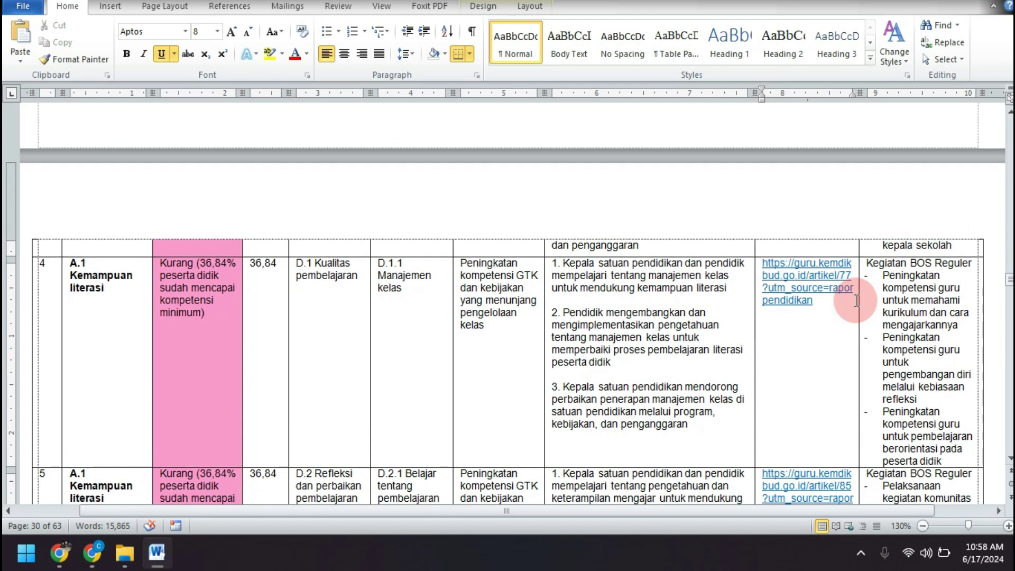
scroll(856, 300, down, 10)
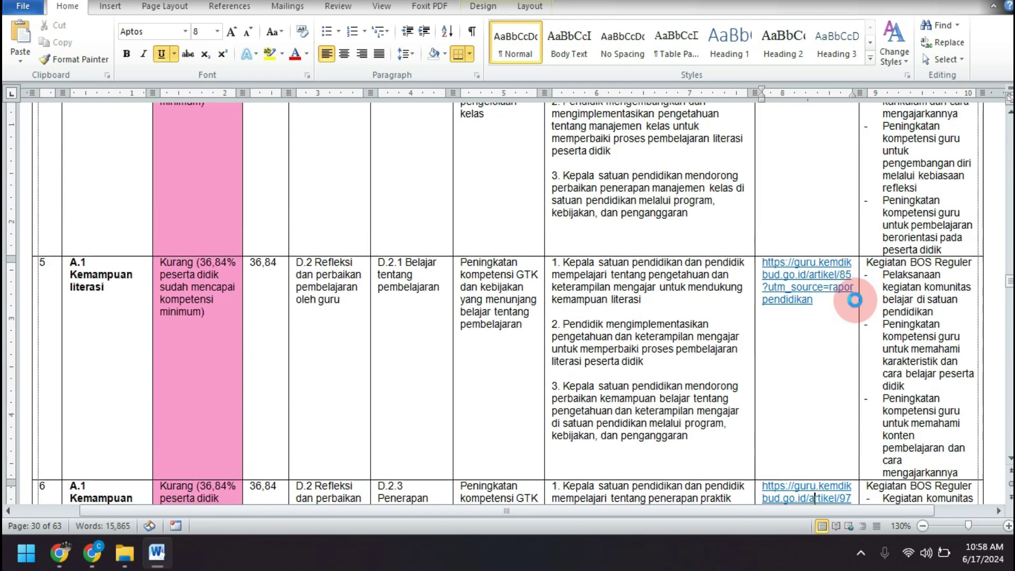
- Examine row 12 of the RKT table, D.1 Kualitas pembelajaran, including its third implementation point on praktik inovatif
scroll(857, 300, down, 20)
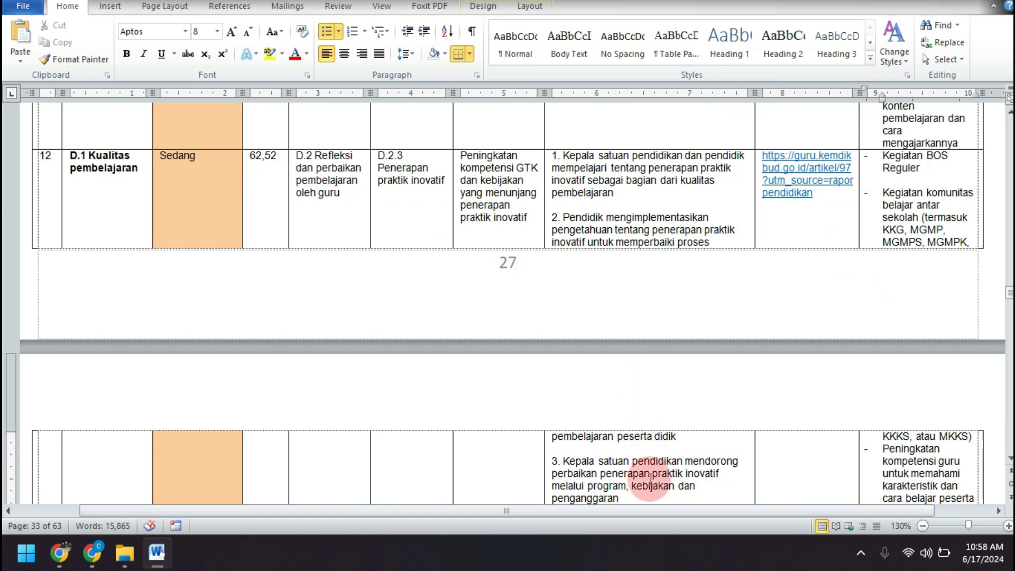
click(653, 503)
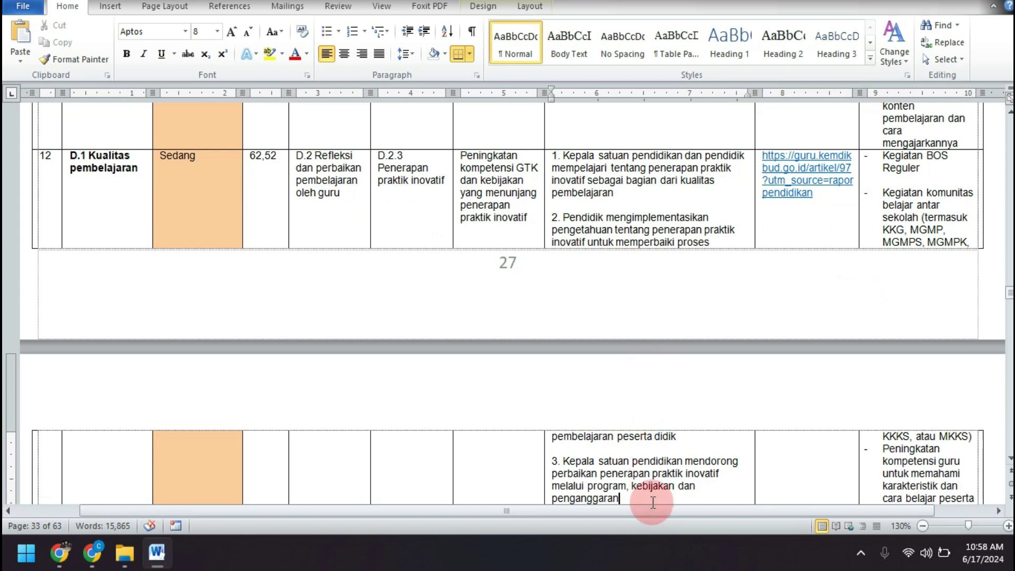
click(698, 484)
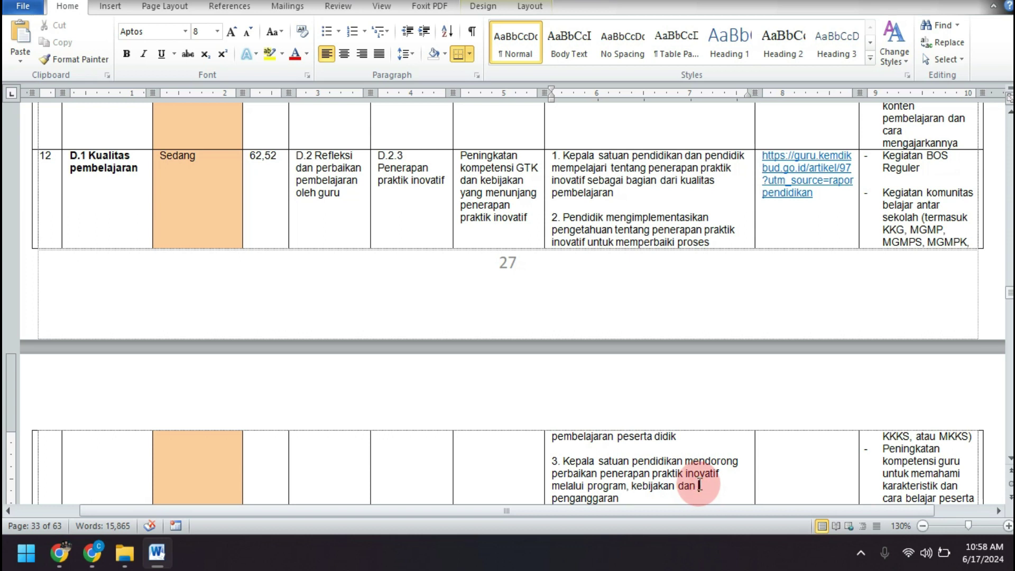
click(670, 449)
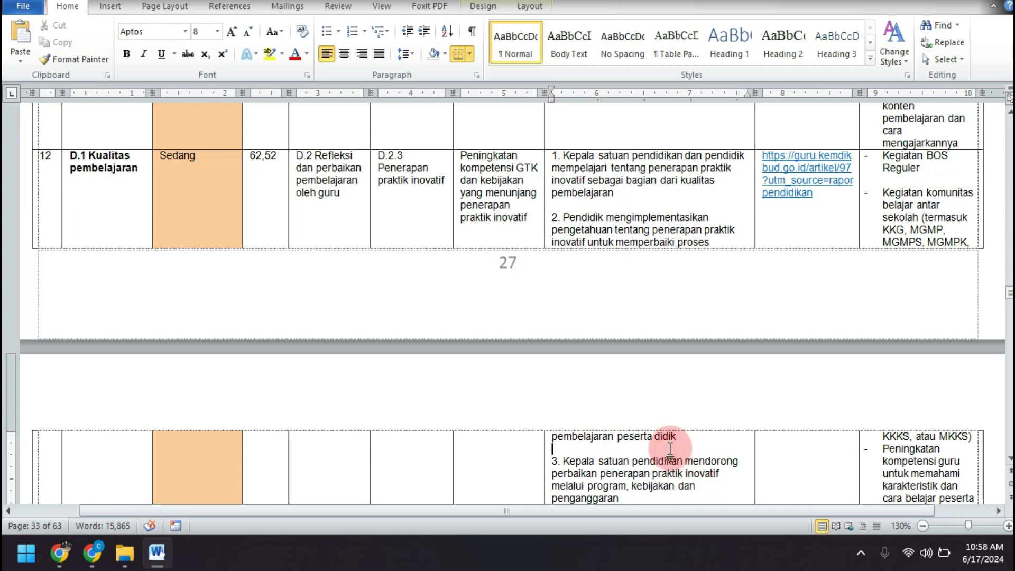